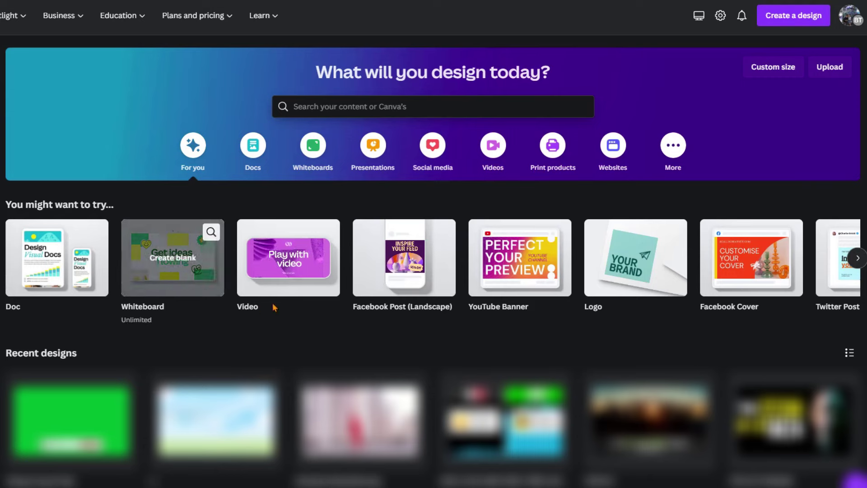
Create a blank 1920 × 1080 px video design and fill its page background with solid green.
mouse_move(287, 270)
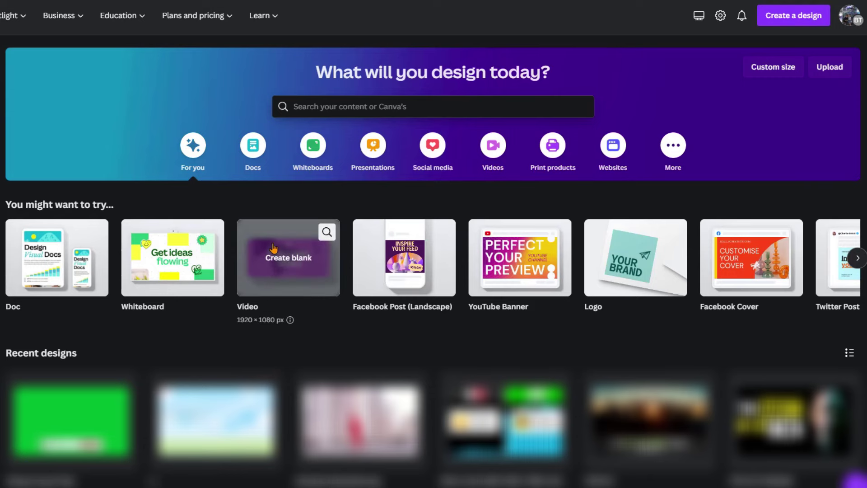
click(287, 270)
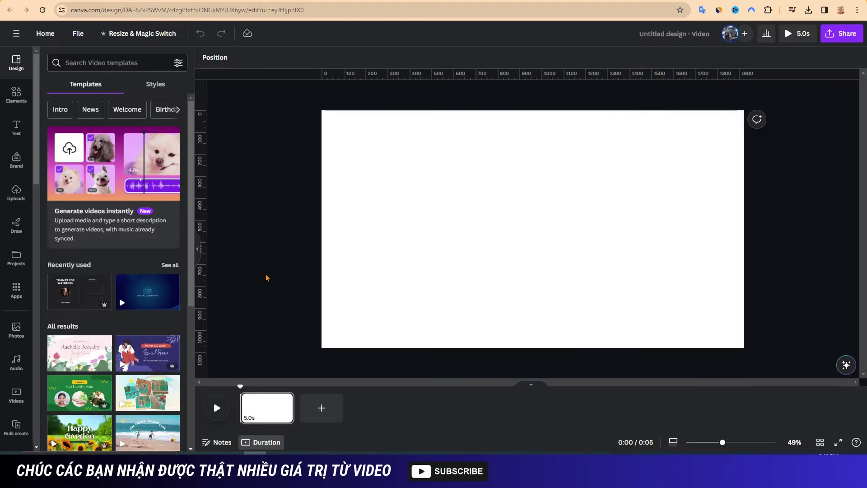
click(455, 203)
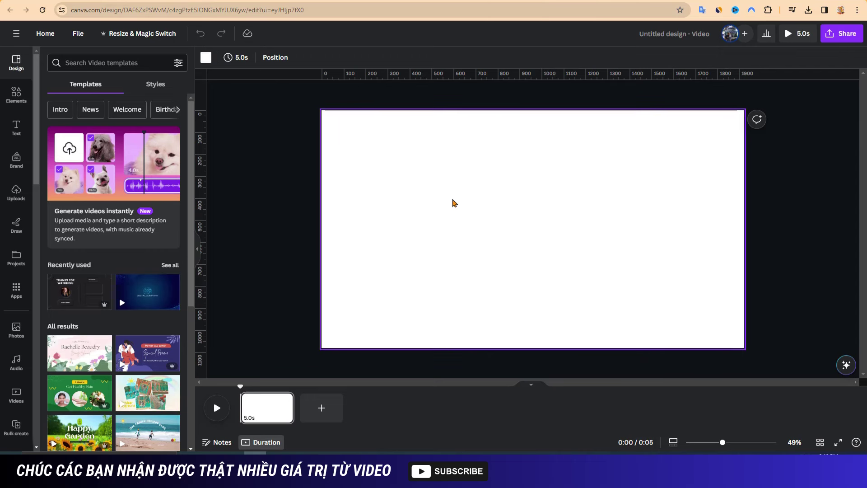
click(206, 57)
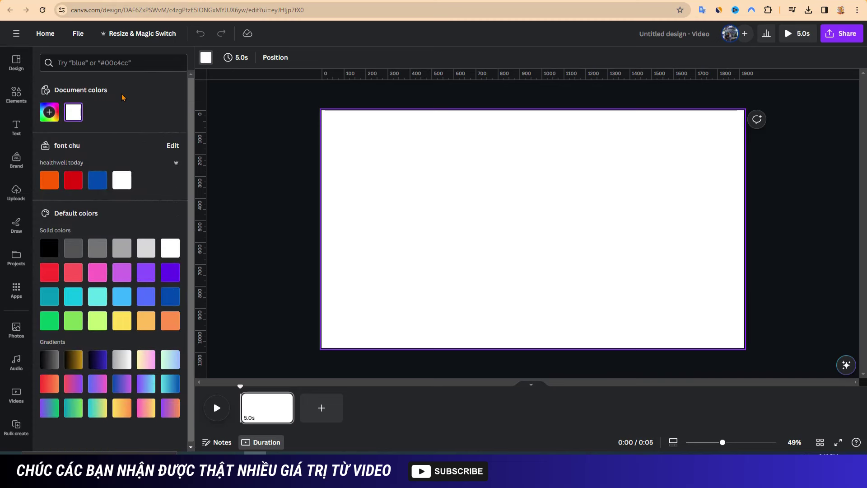
click(51, 326)
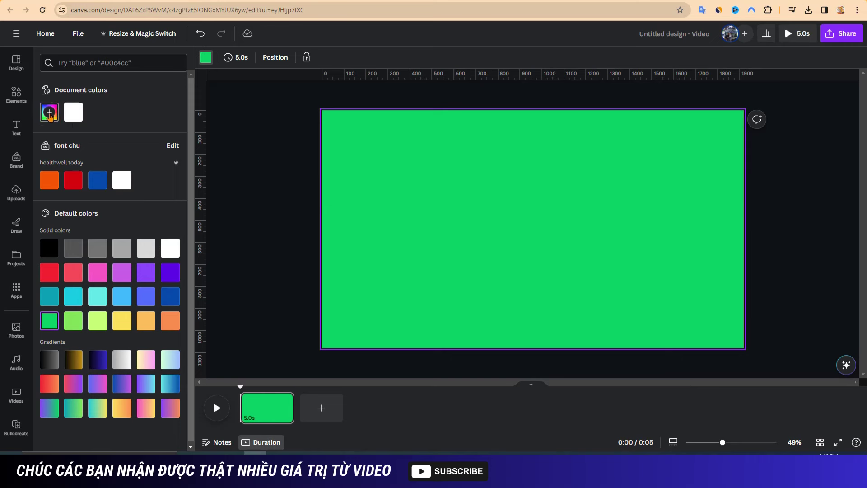
Change the page background to a custom darker green.
click(48, 113)
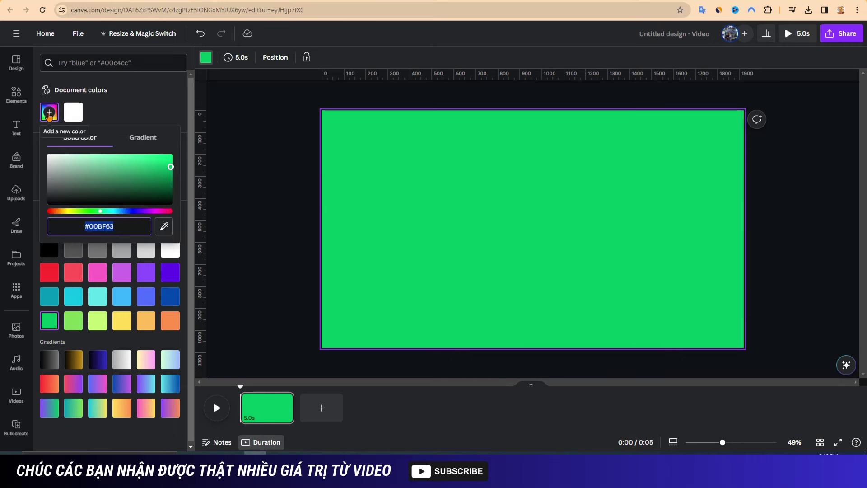
drag(100, 211, 98, 211)
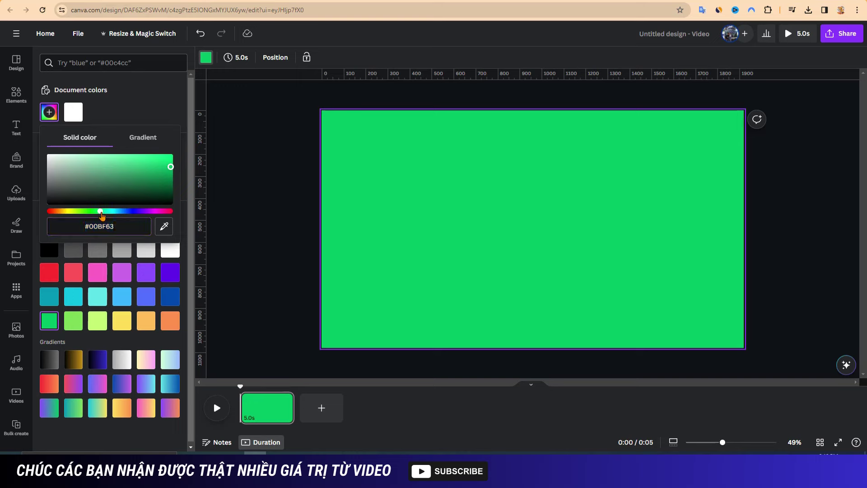
click(171, 168)
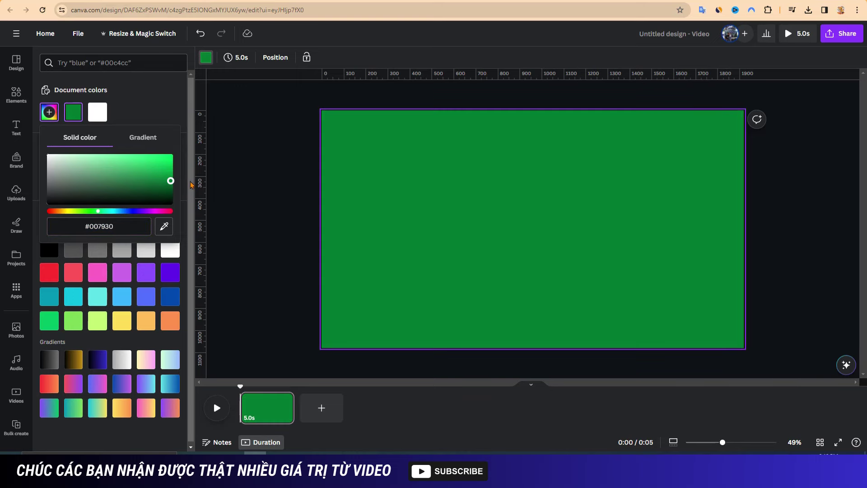
click(242, 209)
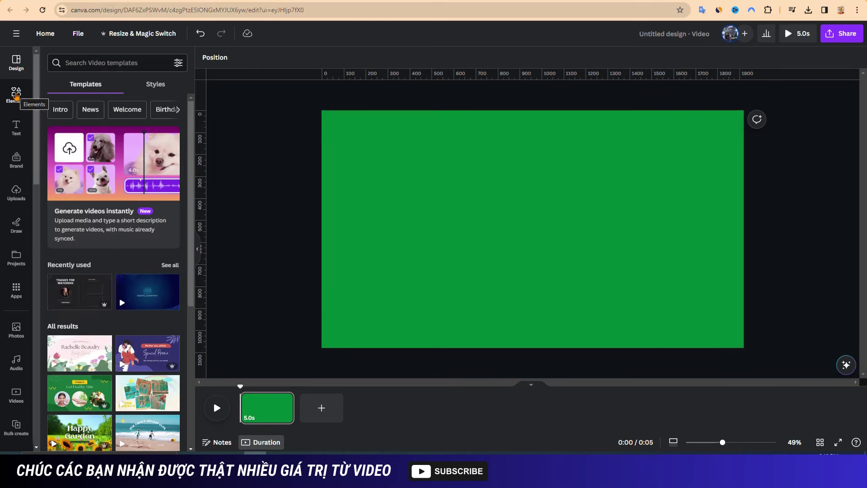
Add a rounded square shape to the page.
click(17, 96)
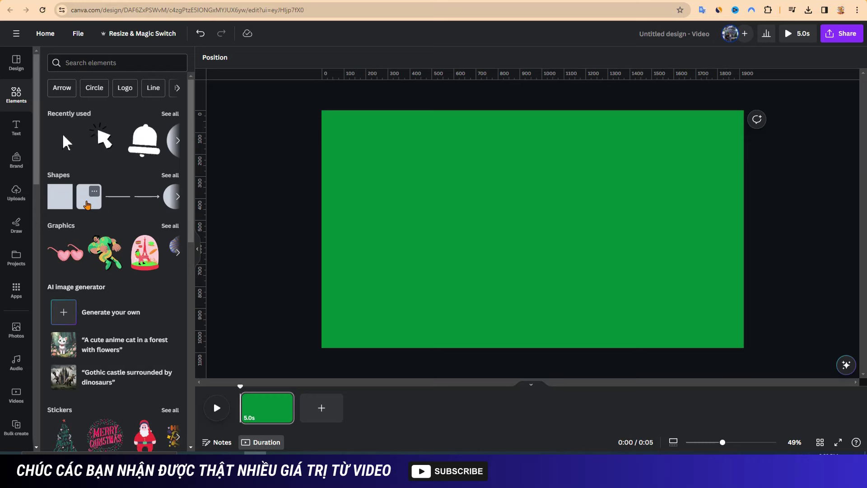
click(87, 204)
click(697, 261)
click(518, 232)
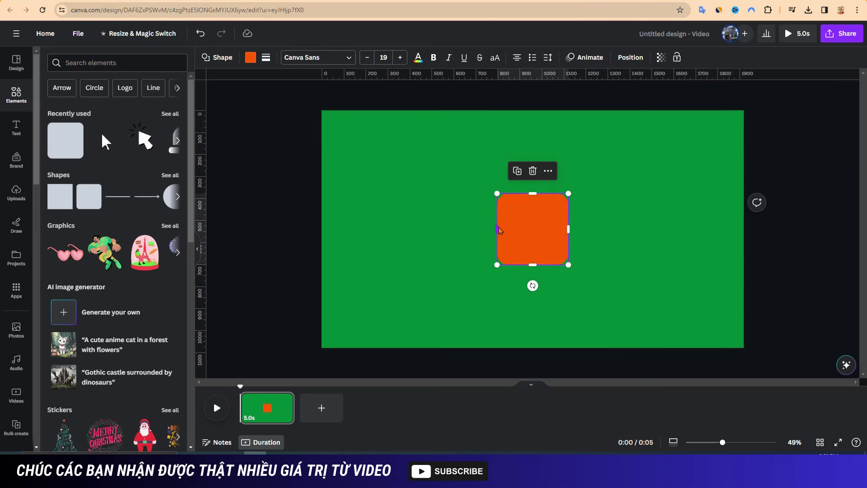
Reshape the rounded square into a bar about 1000 px wide and 150 px high, centred horizontally near the page's lower edge.
drag(497, 229, 410, 229)
drag(567, 229, 635, 231)
drag(569, 245, 566, 287)
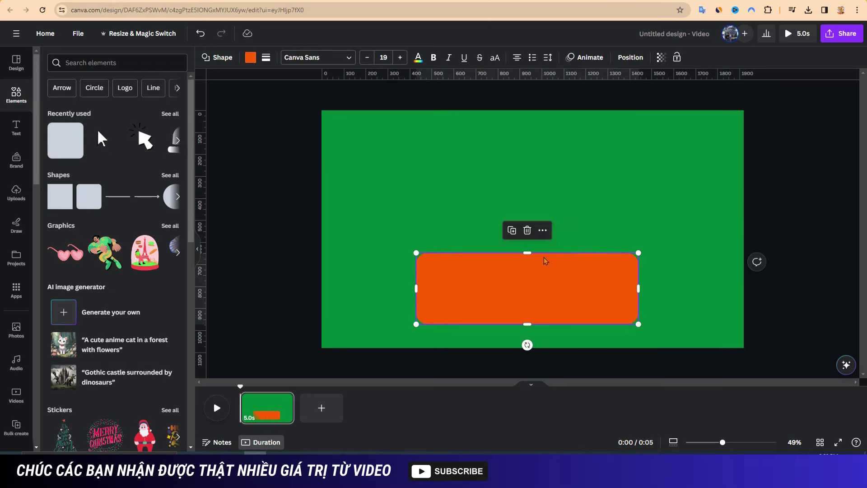
drag(527, 250, 524, 285)
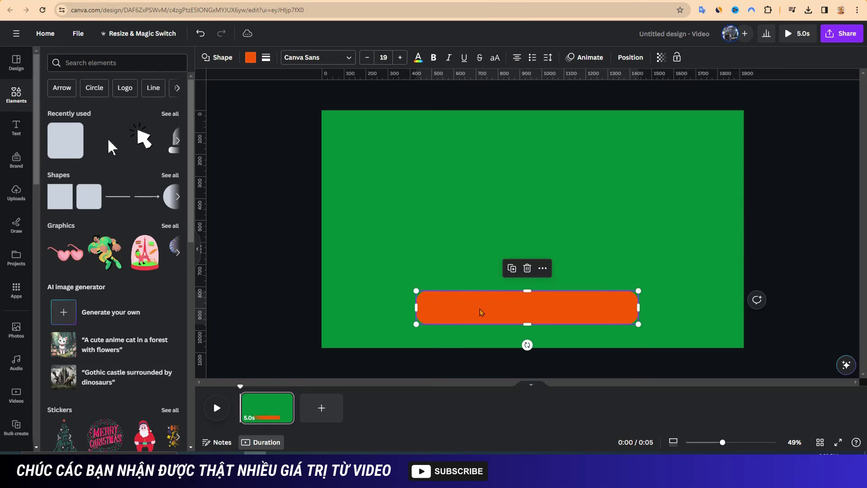
mouse_move(480, 309)
mouse_down()
mouse_move(405, 288)
mouse_move(407, 153)
mouse_move(559, 147)
mouse_move(559, 307)
mouse_move(477, 308)
mouse_move(486, 308)
mouse_up()
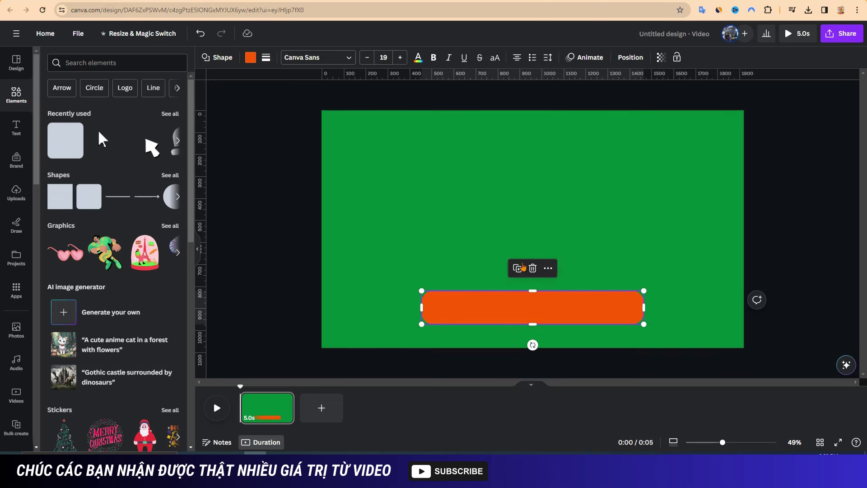
Recolour the rounded bar to white and deselect it.
click(457, 242)
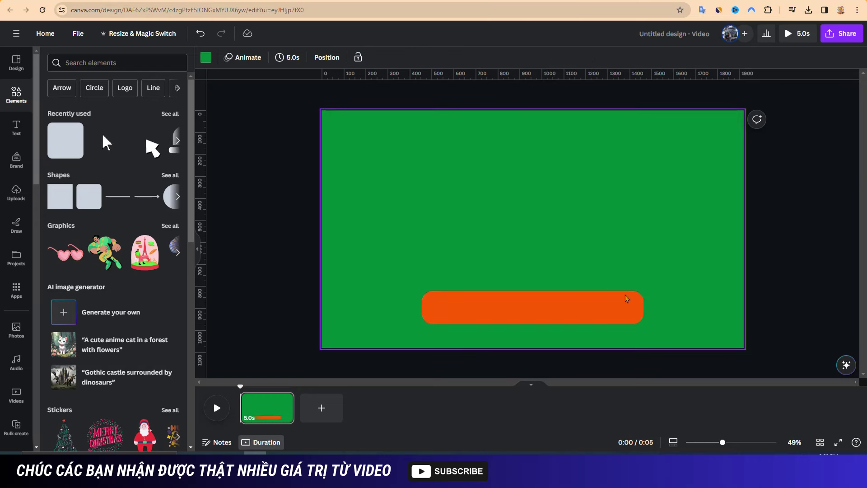
click(482, 309)
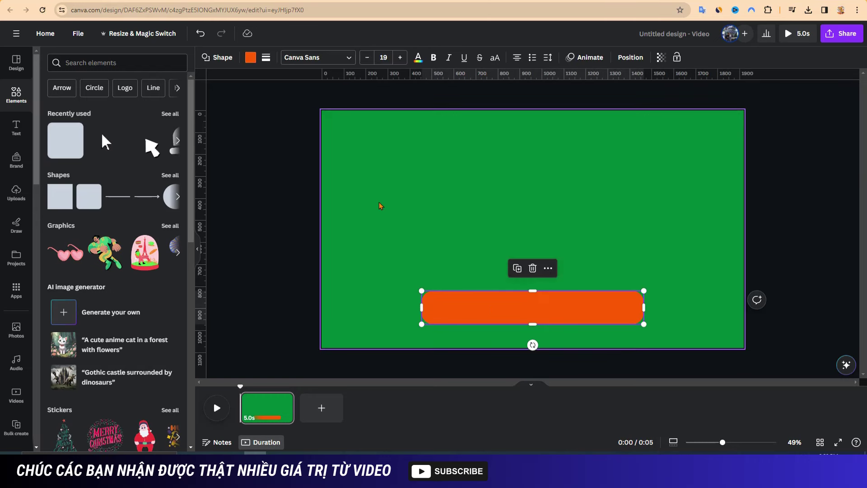
click(250, 57)
click(122, 181)
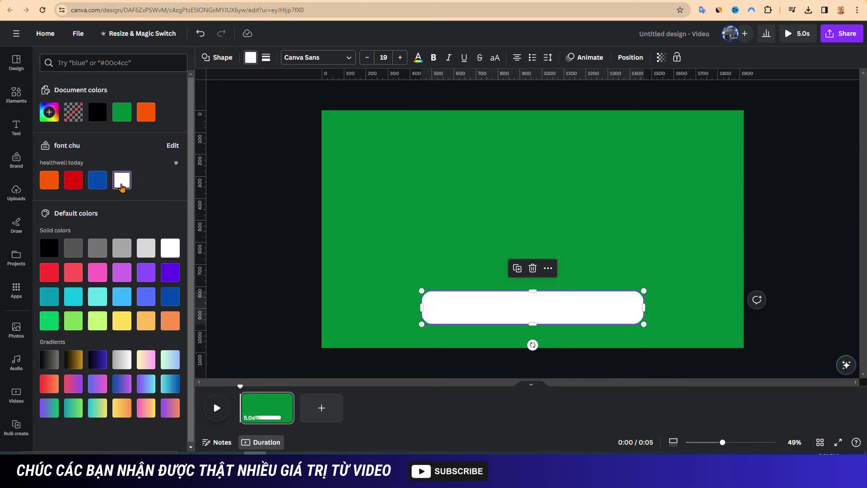
key(Escape)
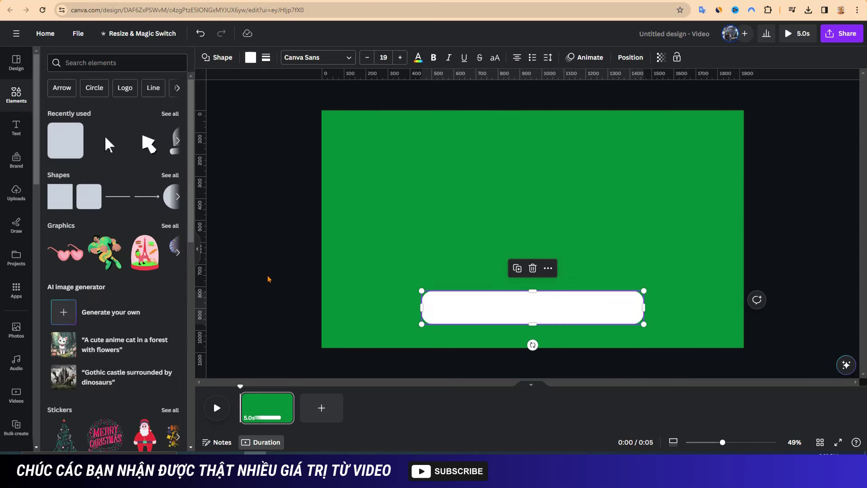
click(445, 281)
click(478, 313)
click(250, 271)
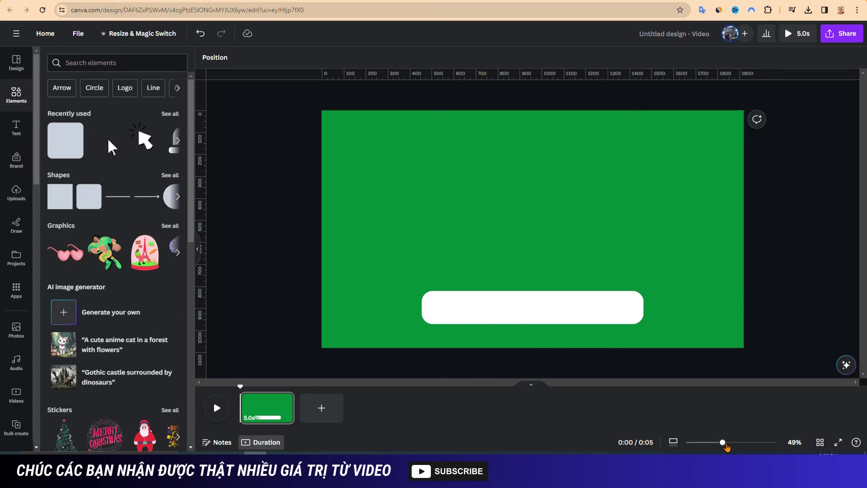
Insert the portrait photo from the uploaded images onto the page.
drag(723, 442, 729, 443)
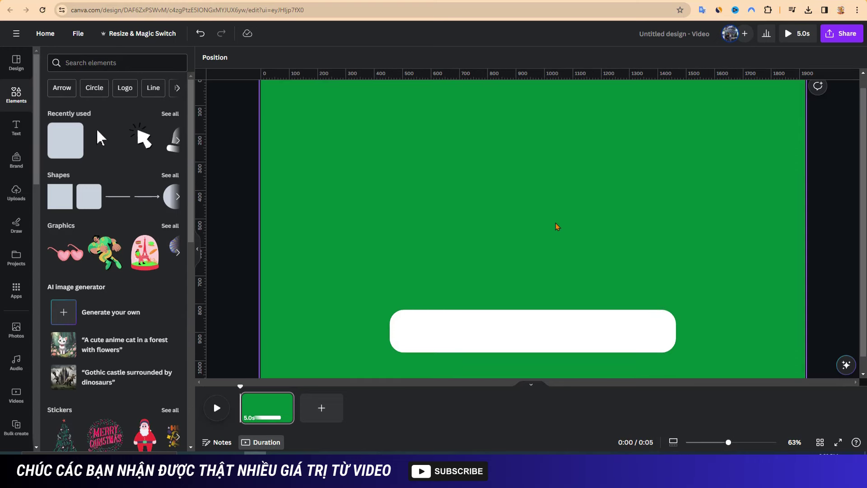
click(17, 193)
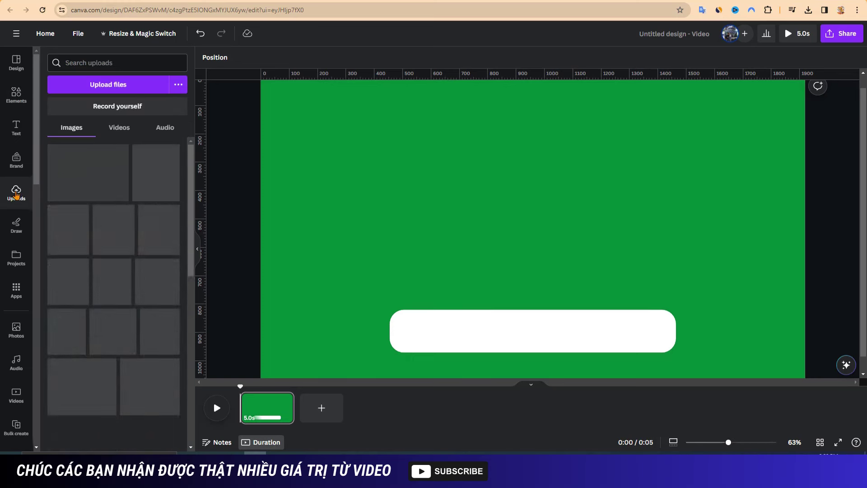
click(156, 167)
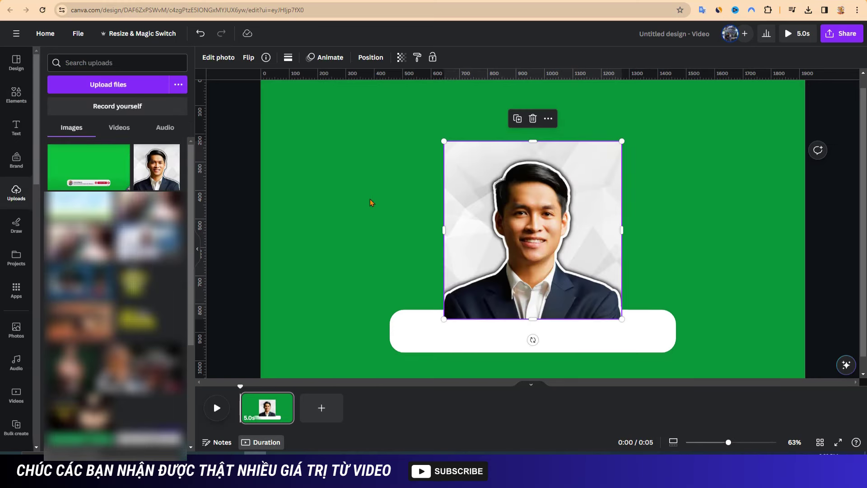
Place the portrait in a circular frame and shrink it to fit inside the left end of the white bar.
click(17, 95)
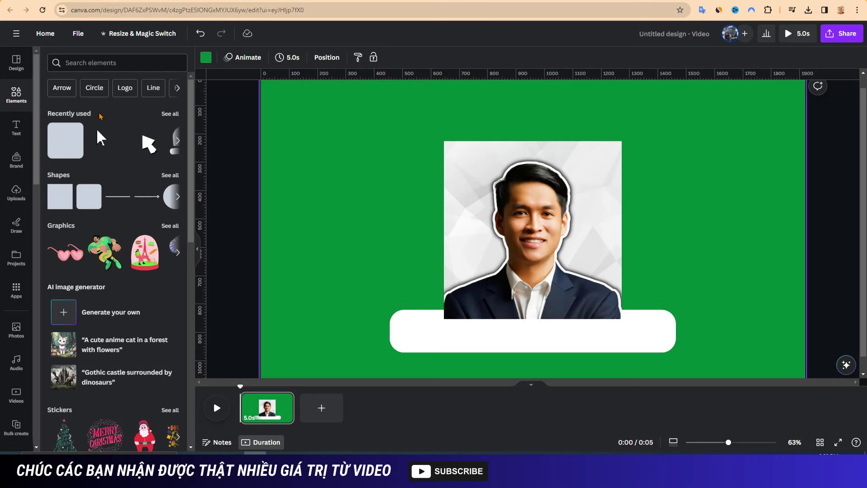
scroll(100, 120, down, 5)
scroll(99, 120, down, 8)
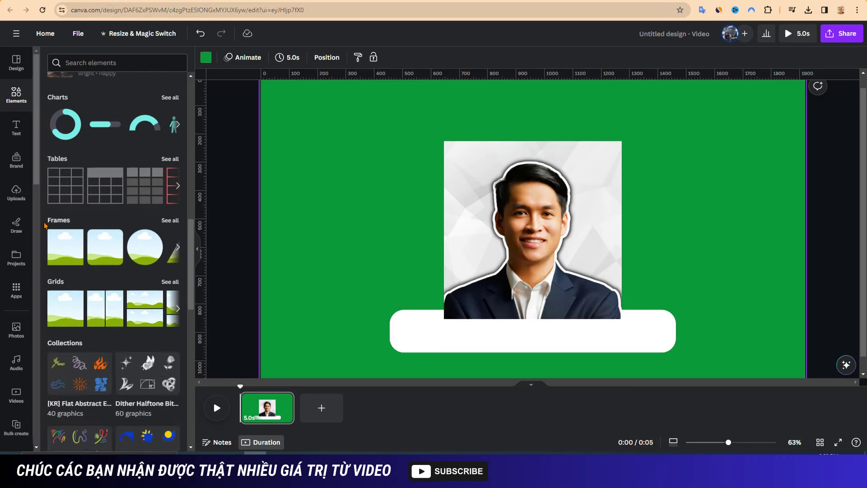
click(142, 246)
drag(557, 241, 389, 233)
click(516, 226)
drag(516, 225, 461, 226)
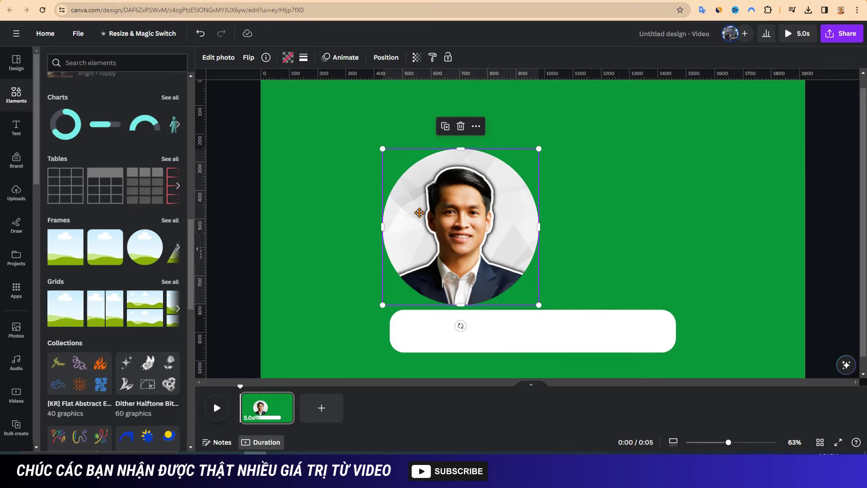
drag(541, 149, 415, 330)
click(564, 289)
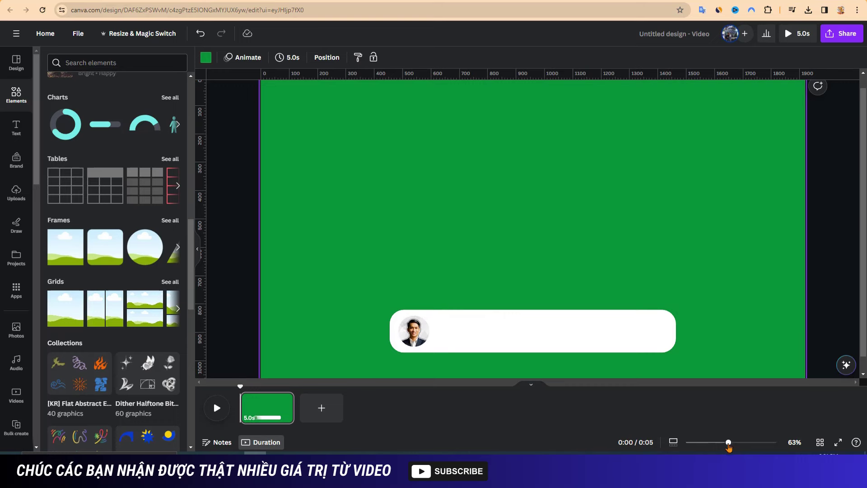
Give the circular portrait a solid border with a weight of 5.
scroll(678, 330, up, 4)
scroll(679, 330, down, 2)
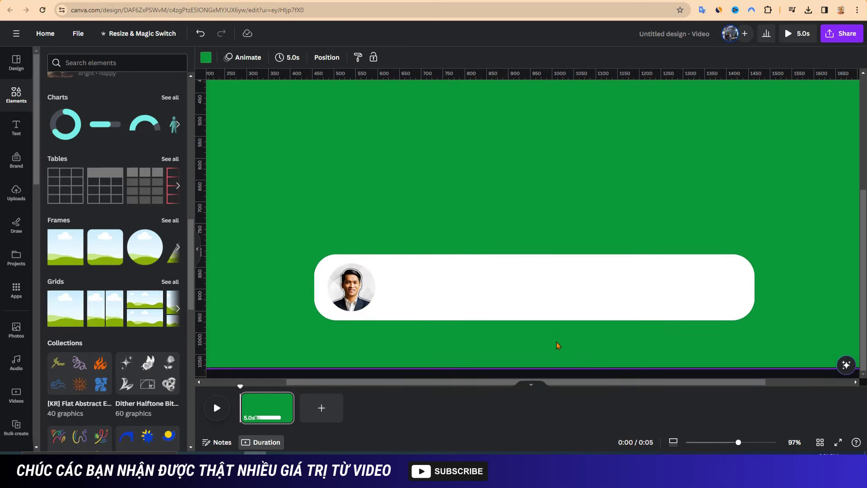
drag(744, 445, 743, 442)
scroll(587, 312, down, 1)
click(316, 271)
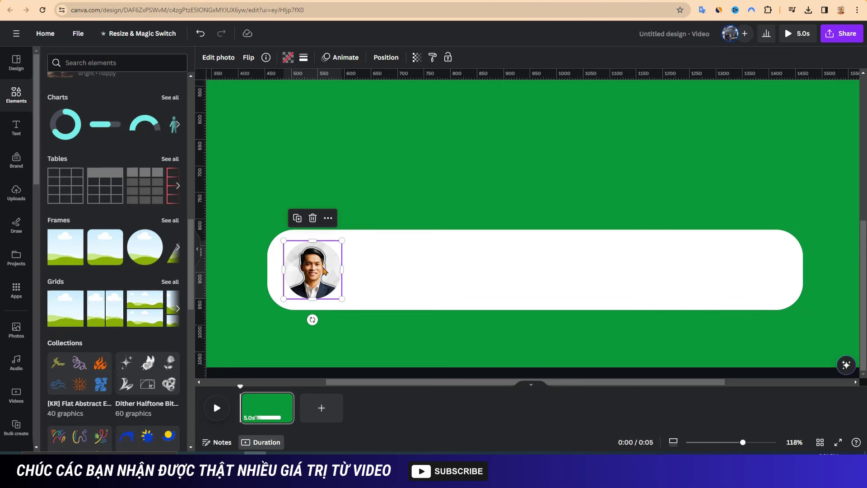
click(303, 57)
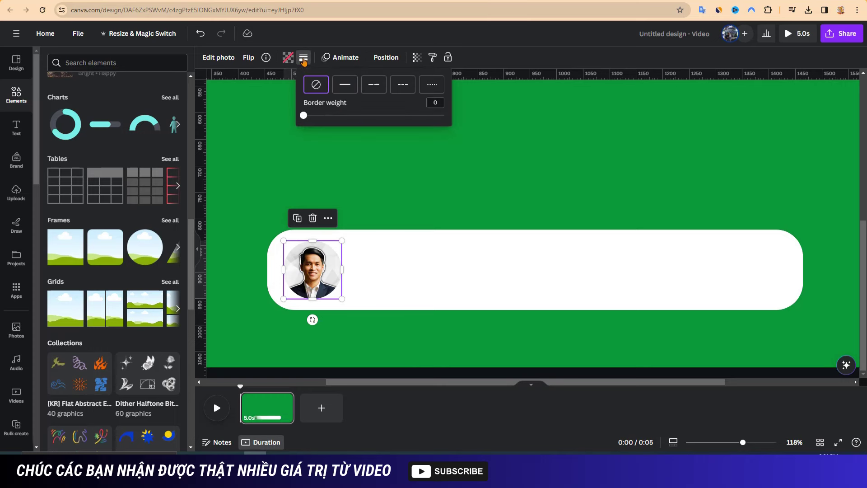
click(430, 103)
text(5)
key(Return)
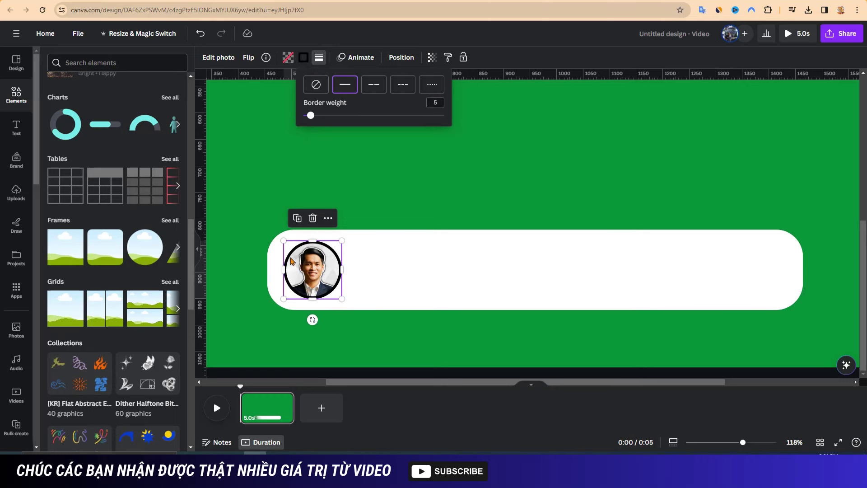
Colour the portrait's border with the red-to-orange linear gradient (#ff3131 to #ff914d).
click(303, 57)
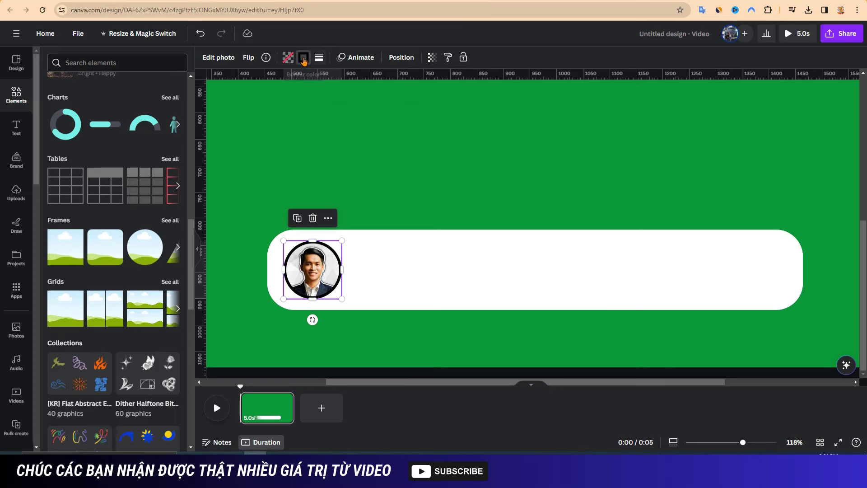
scroll(145, 268, down, 2)
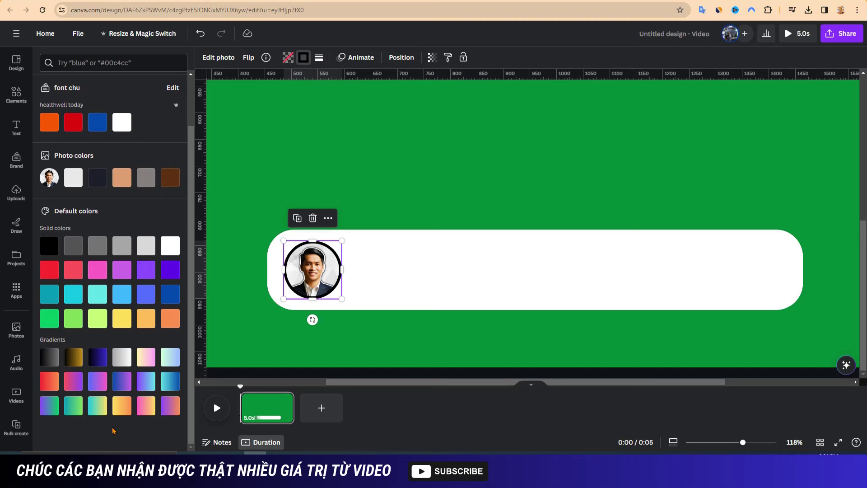
click(71, 383)
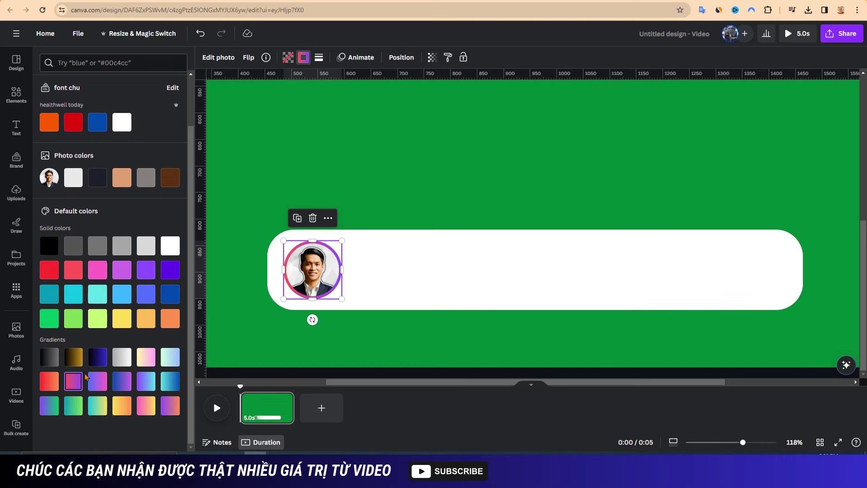
click(98, 361)
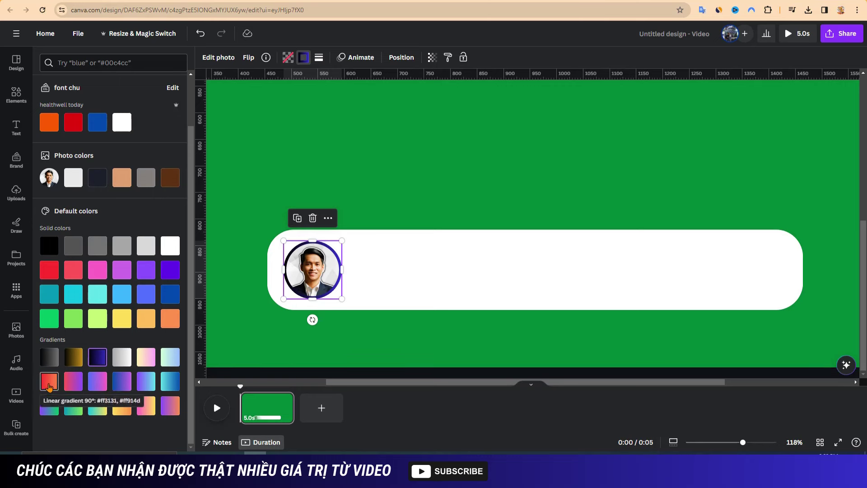
click(48, 383)
click(408, 211)
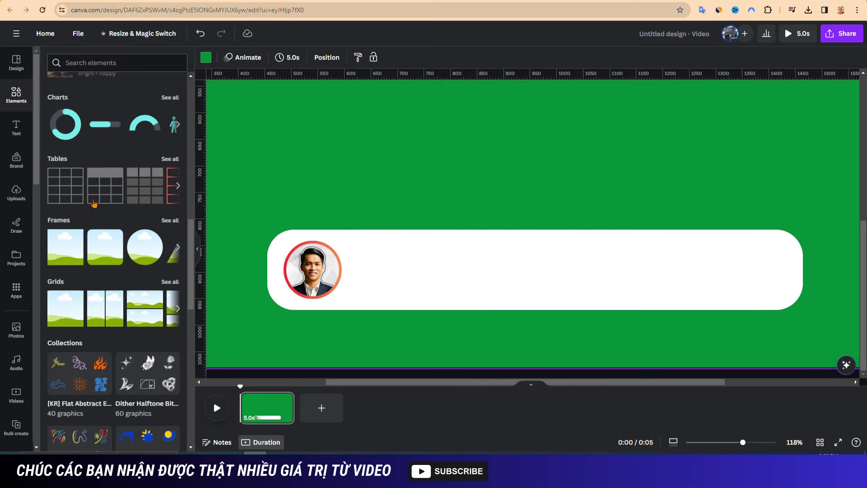
Add a heading to the page containing the presenter's full name.
click(8, 130)
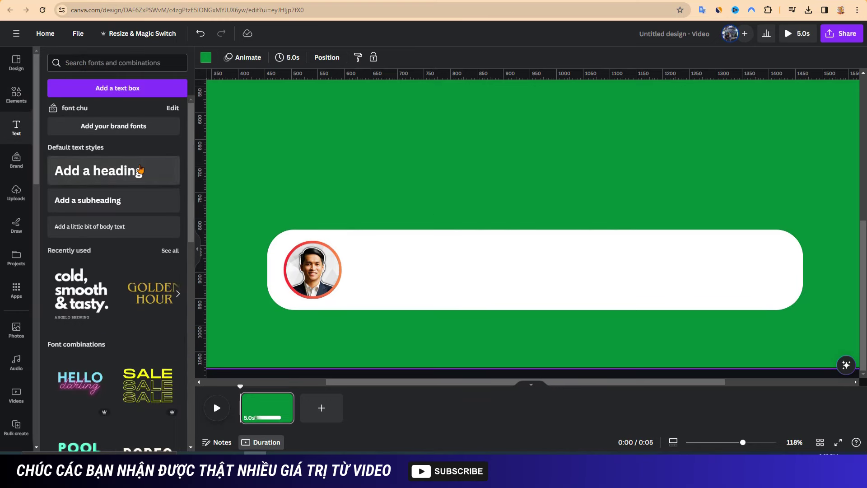
click(107, 174)
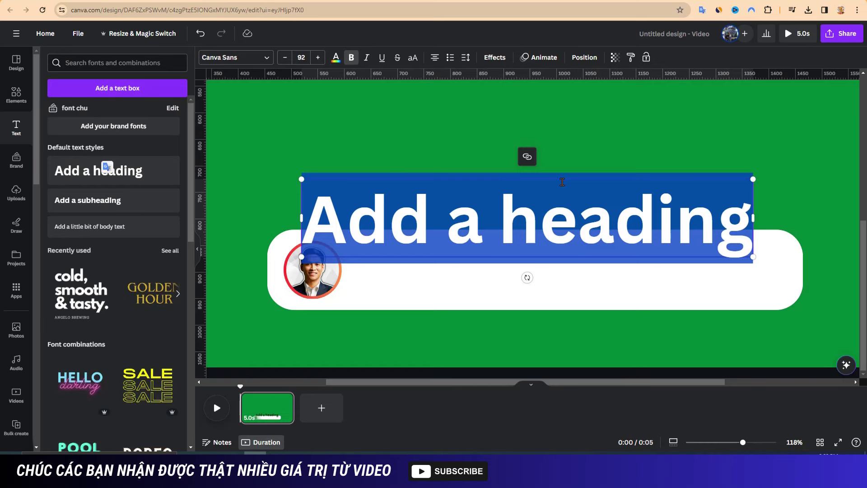
text(Hoàng Trọng Thuật)
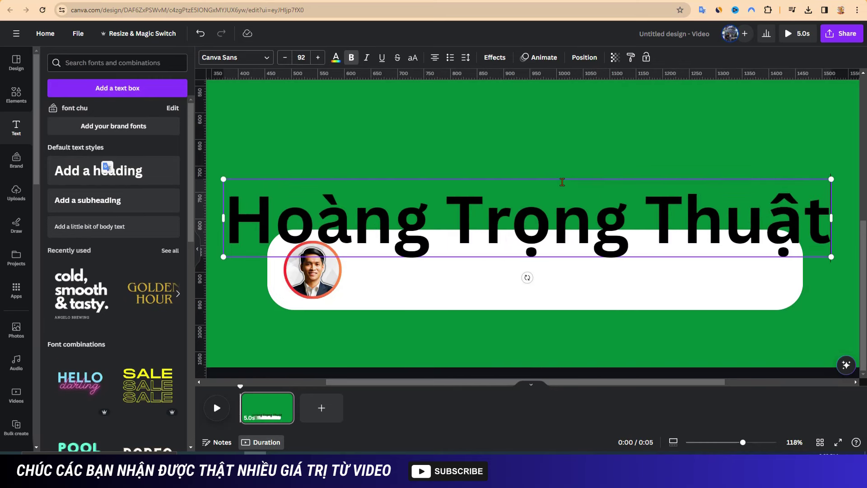
click(527, 150)
click(472, 222)
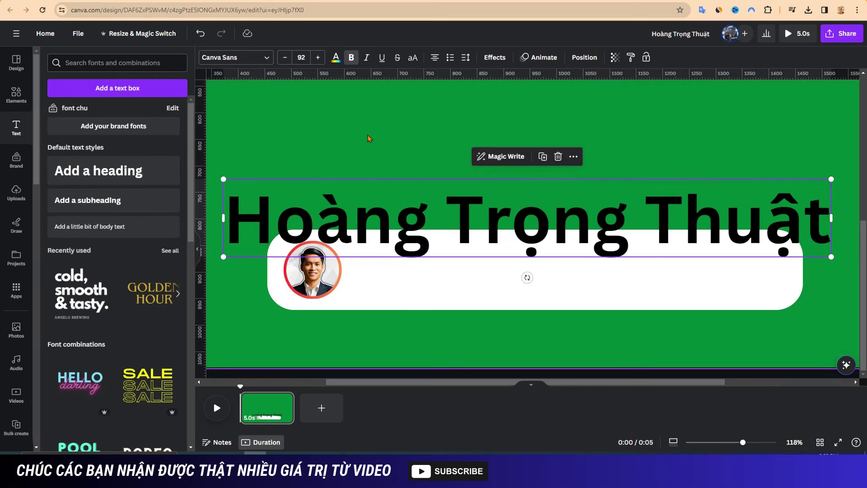
Set the name heading in Oswald and shrink it to size 25.1, placed just to the right of the portrait.
click(235, 57)
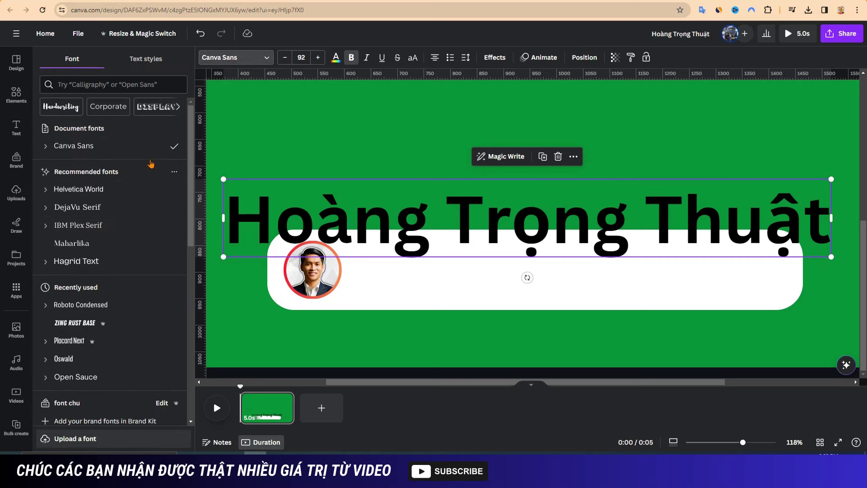
click(65, 359)
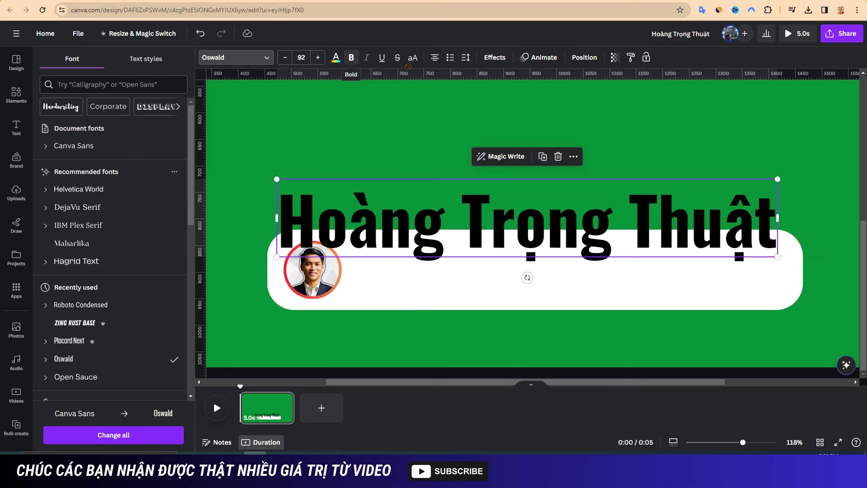
drag(777, 178, 471, 266)
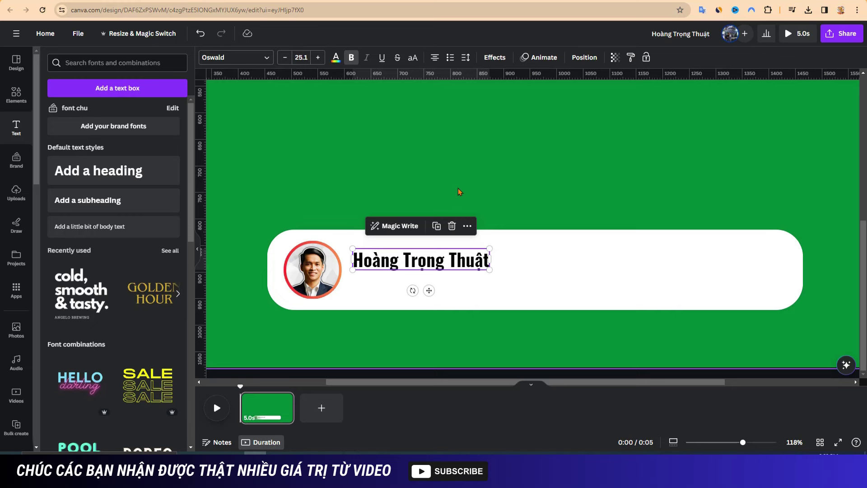
Duplicate the name text directly beneath the original and remove the bold from the copy.
click(438, 226)
drag(409, 267, 400, 276)
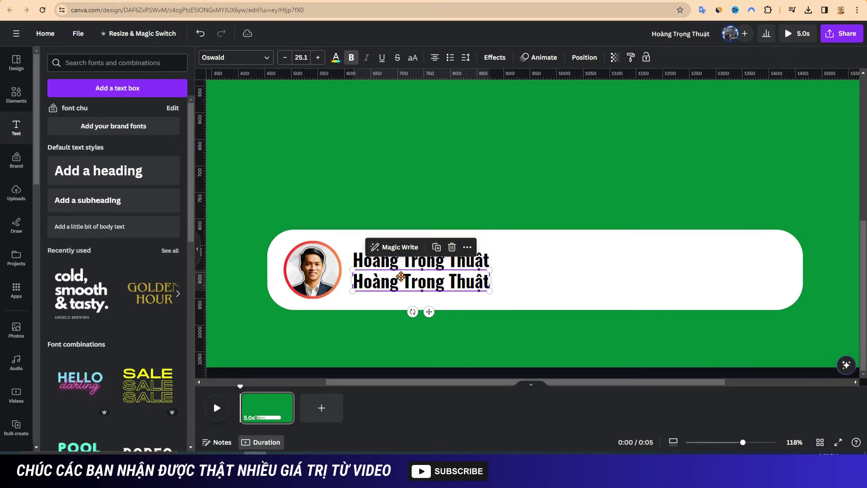
double_click(429, 284)
click(542, 297)
click(425, 284)
click(352, 58)
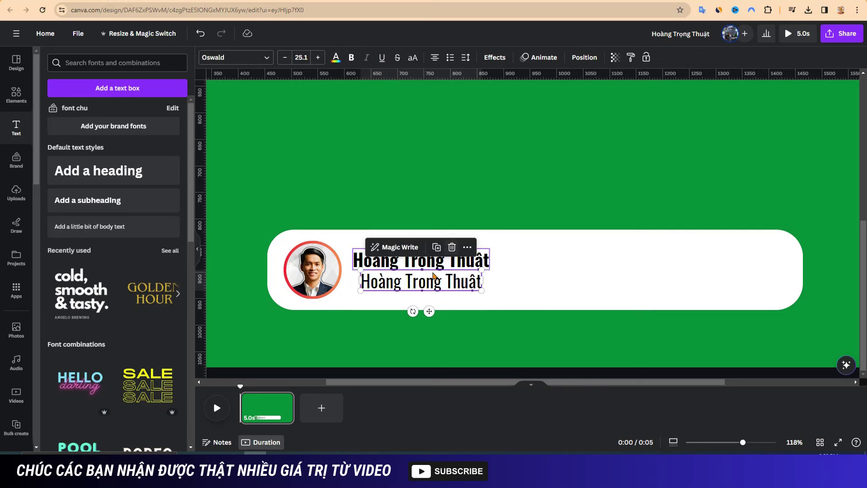
Change the lower text to "Hướng Dẫn Công Nghệ và Marketing" and align its left edge with the name above.
double_click(422, 286)
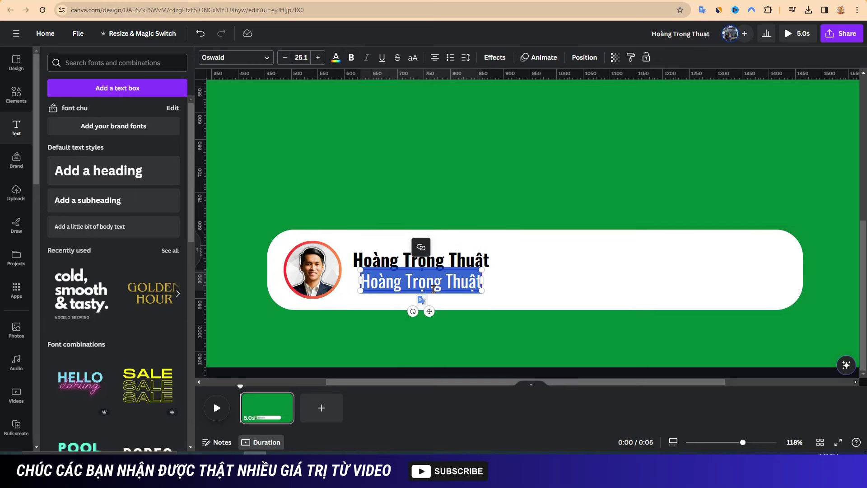
text(Hướng Dẫn Công Nghệ và Marketing)
click(277, 303)
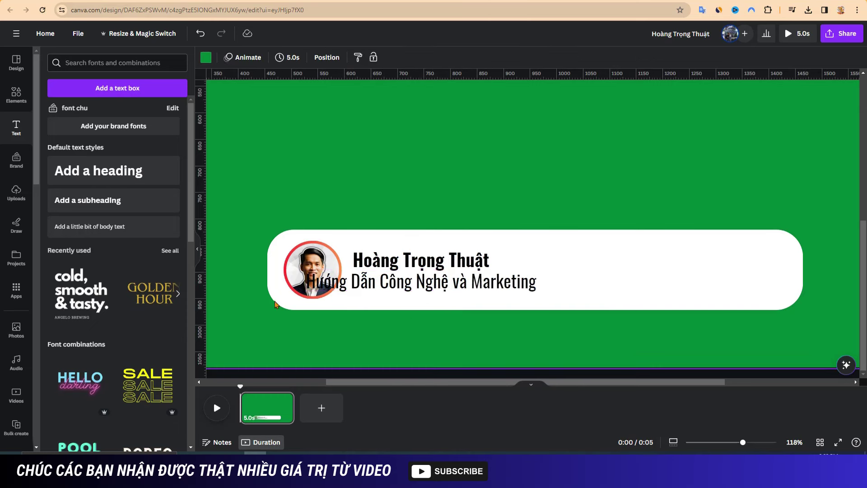
drag(358, 283, 402, 279)
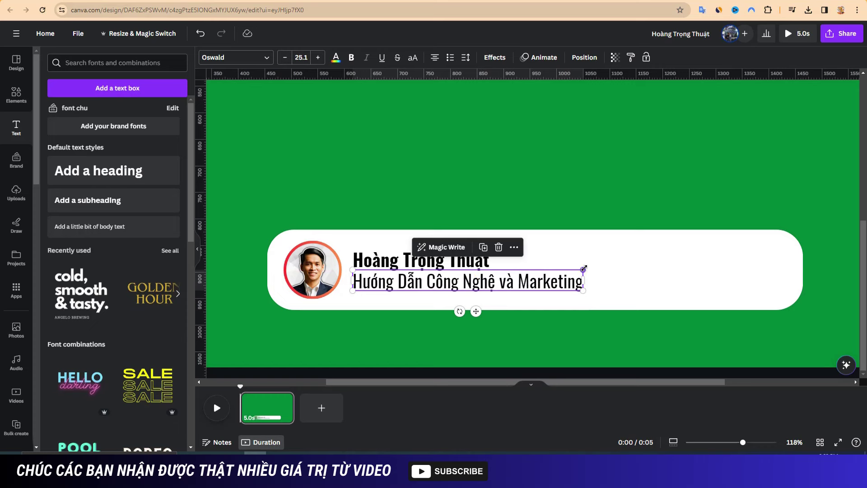
Shrink the name to size 21.9 and move it up slightly, then reduce the tagline beneath it a little.
click(484, 256)
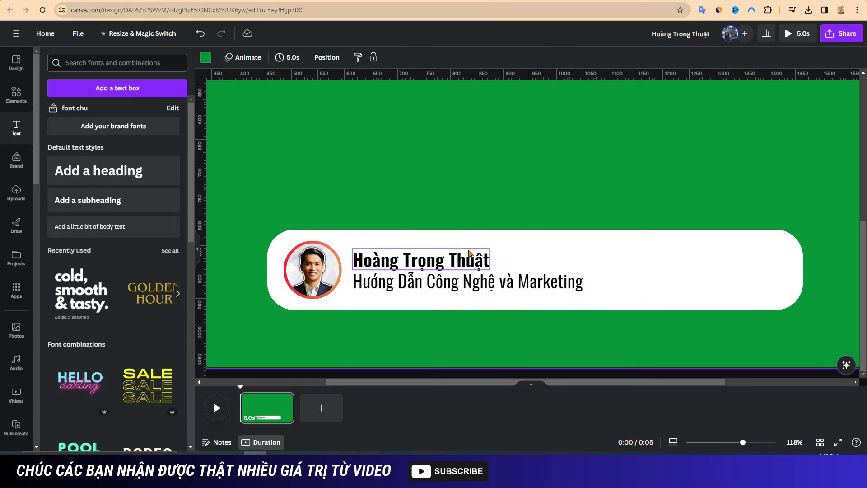
drag(489, 249, 472, 251)
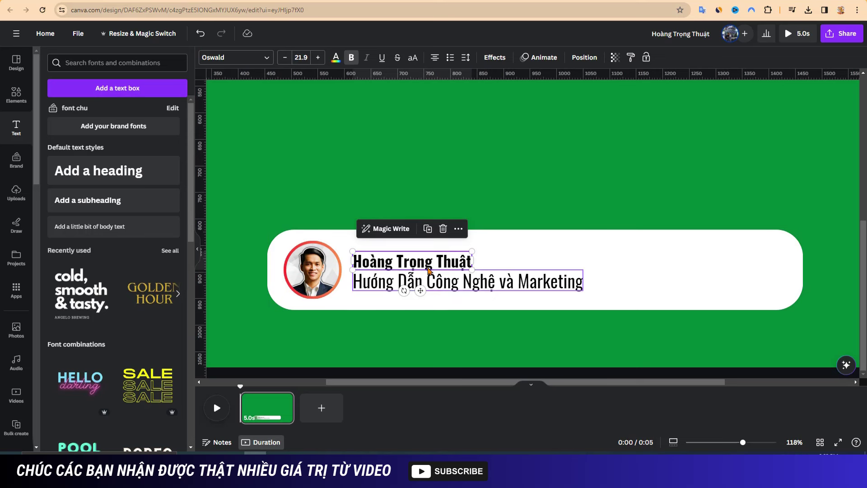
drag(419, 258, 420, 258)
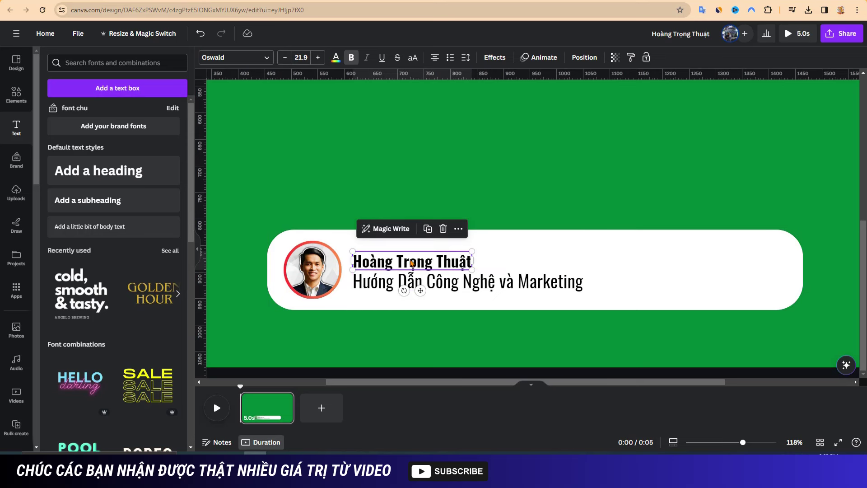
click(377, 284)
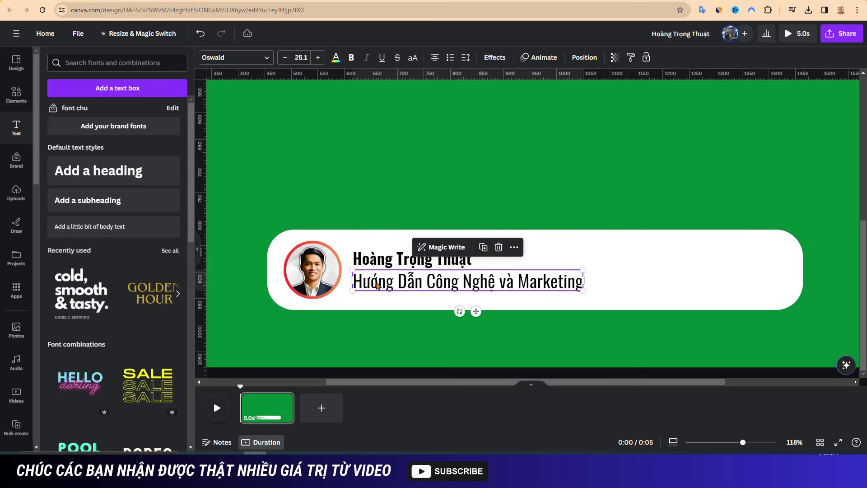
click(528, 203)
scroll(625, 278, down, 5)
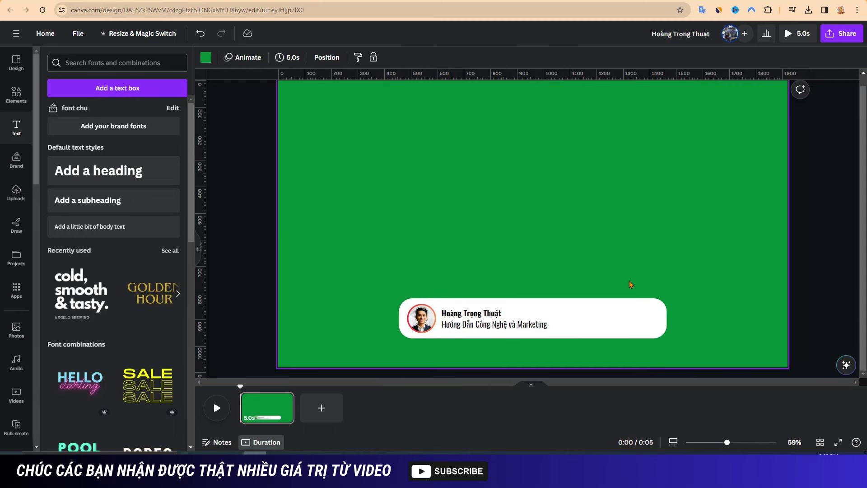
scroll(526, 359, up, 5)
click(559, 293)
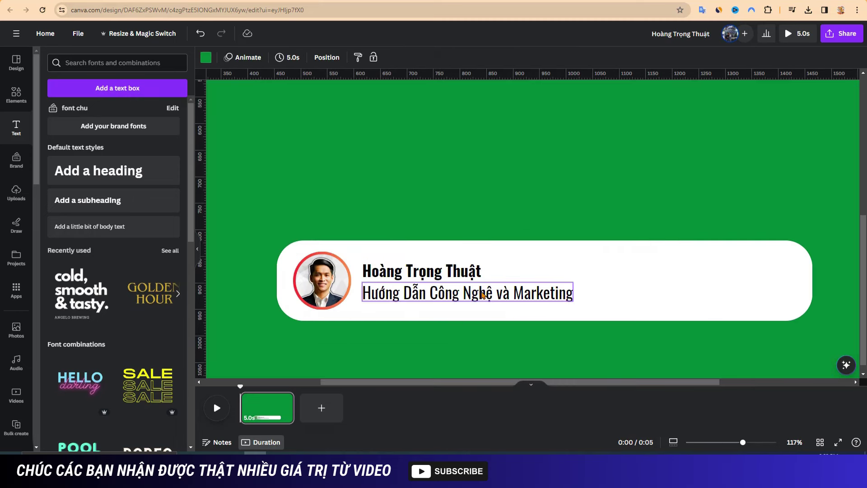
click(625, 296)
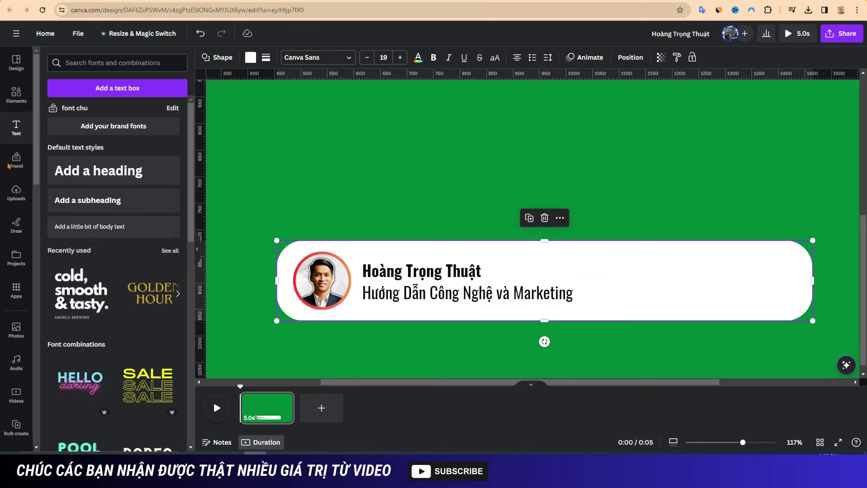
Search the graphics for "subscribe" and insert the plain red pill-shaped SUBSCRIBE button.
click(18, 95)
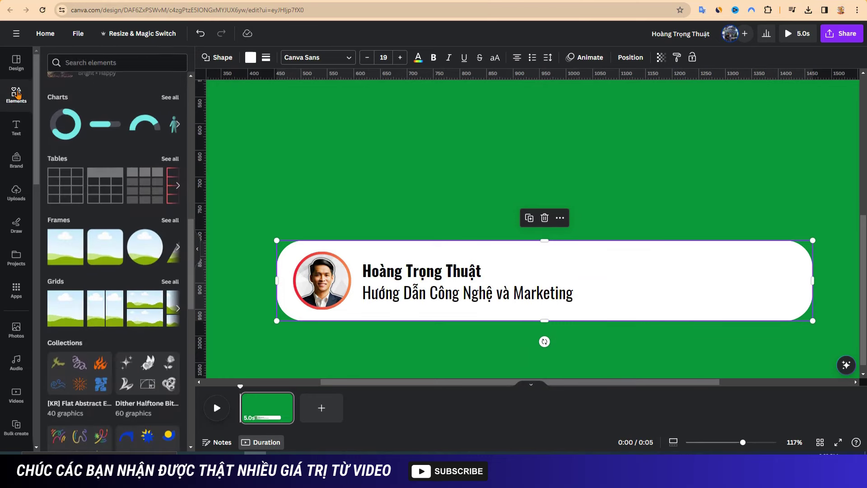
click(85, 62)
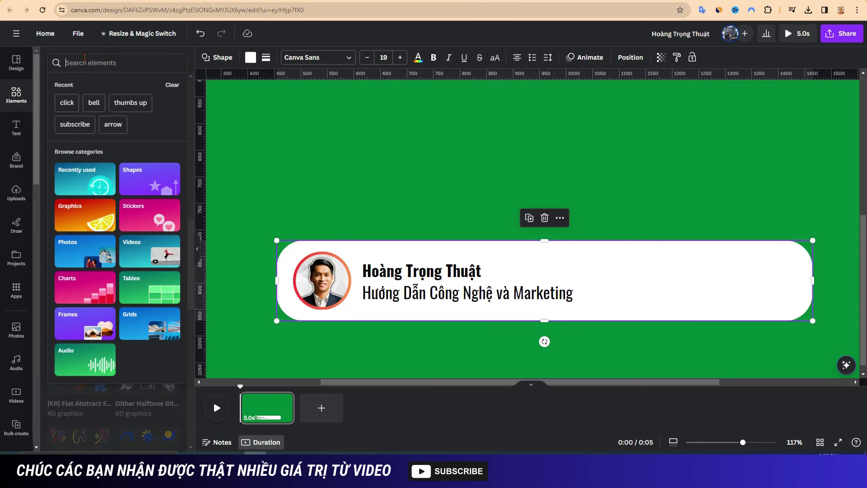
text(su)
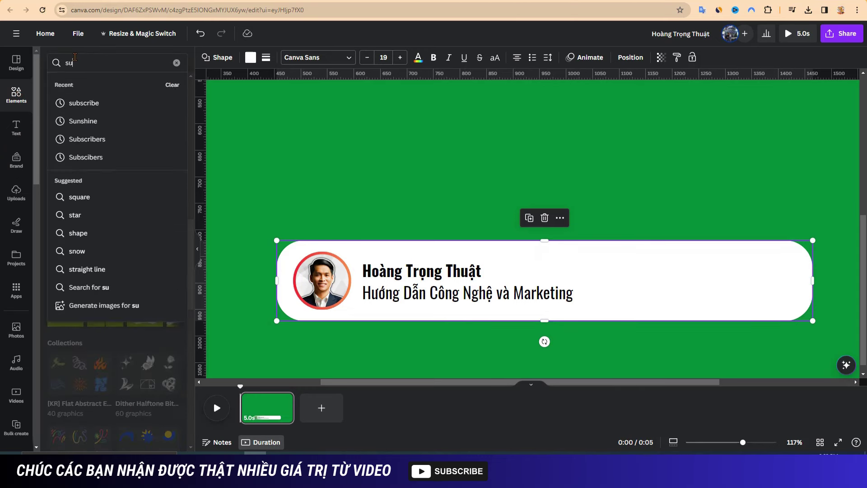
text(bscri)
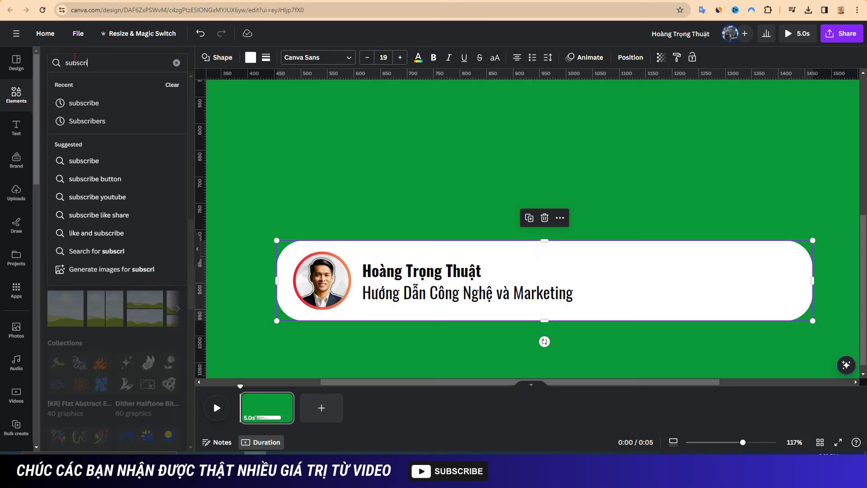
text(be)
key(Return)
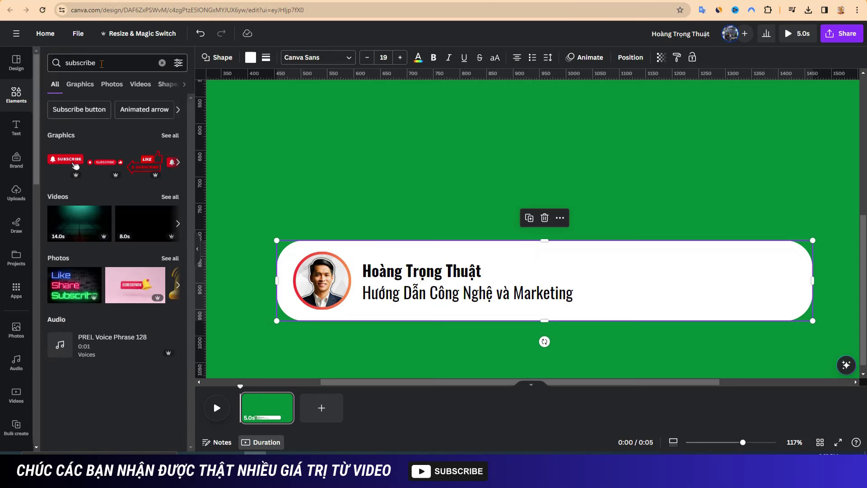
click(167, 136)
scroll(143, 201, down, 2)
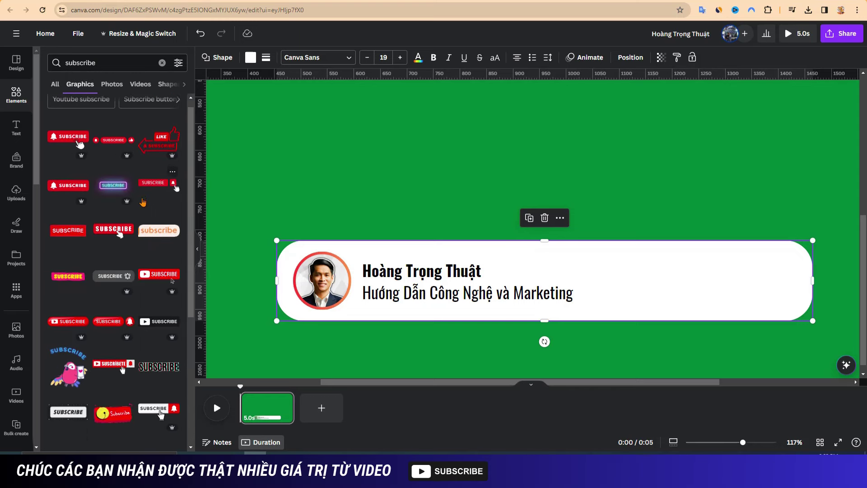
scroll(143, 201, down, 4)
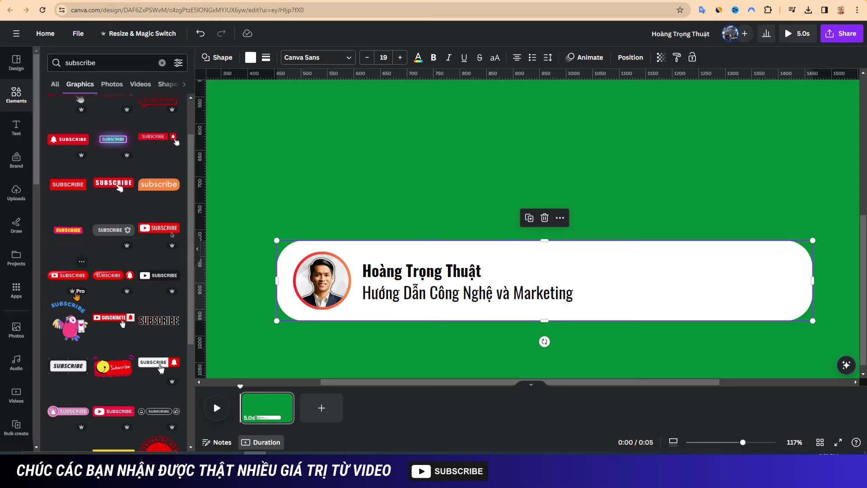
scroll(160, 199, down, 5)
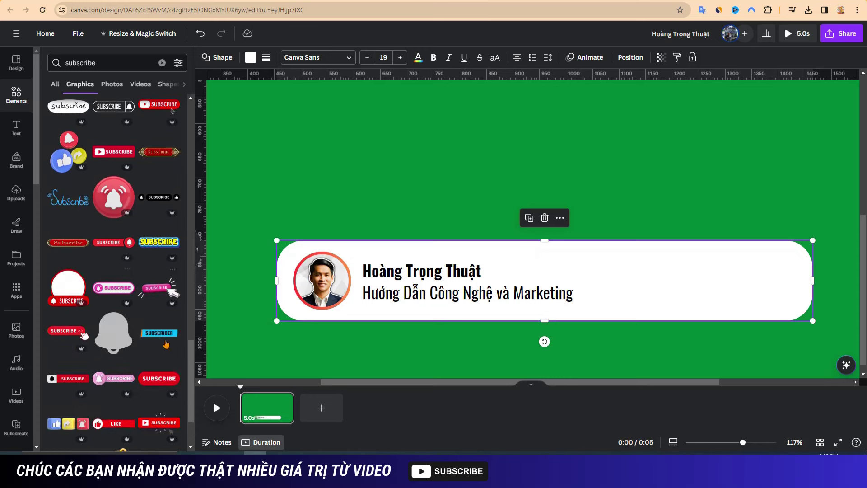
click(155, 385)
Shrink the SUBSCRIBE button and place it inside the right part of the white bar, vertically centred with the portrait and text.
drag(529, 113, 529, 185)
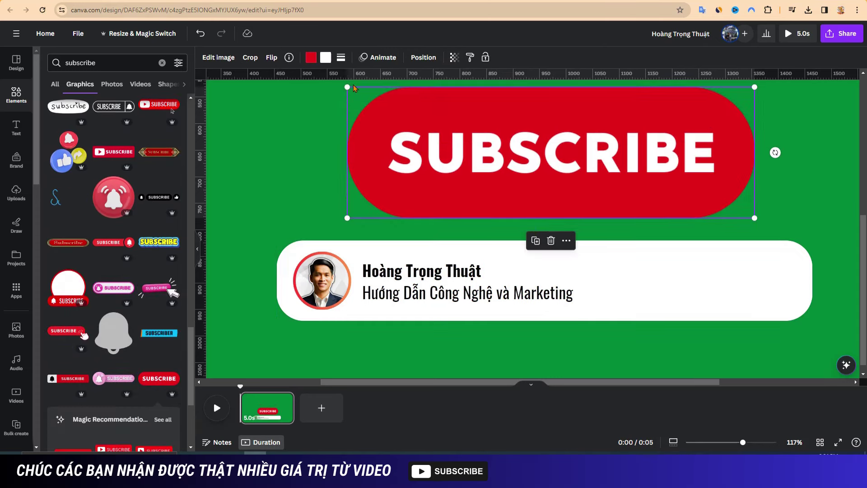
drag(344, 85, 649, 184)
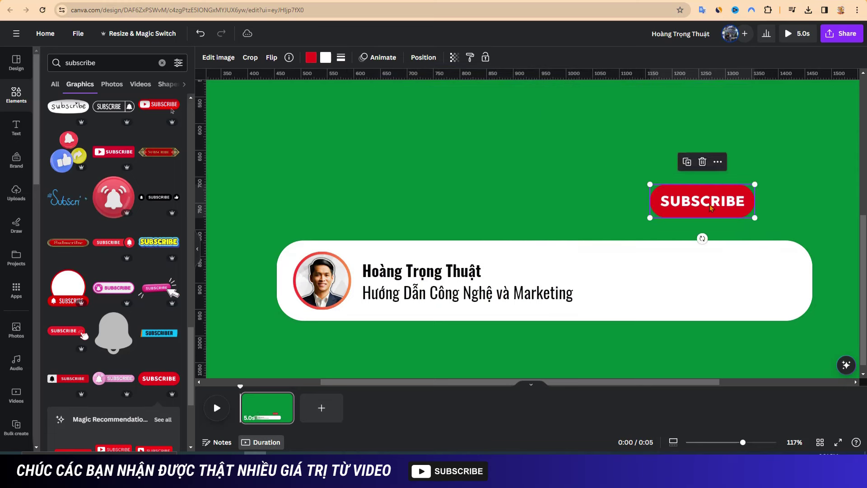
drag(711, 205, 718, 294)
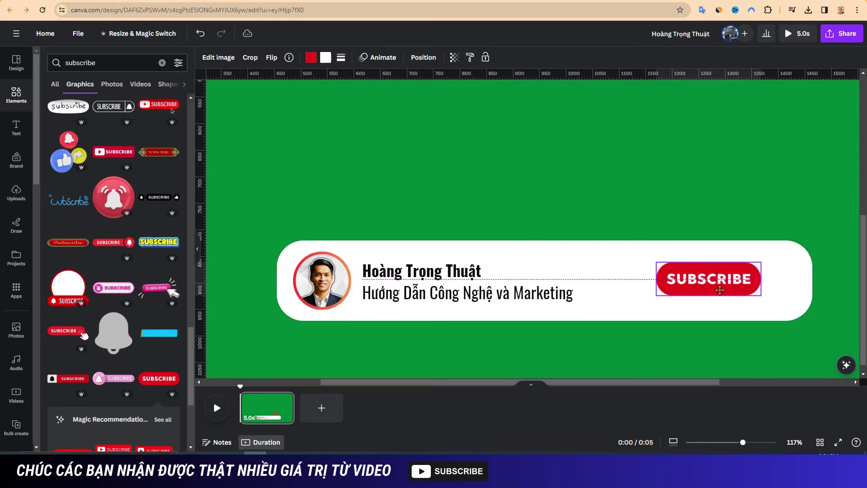
click(713, 219)
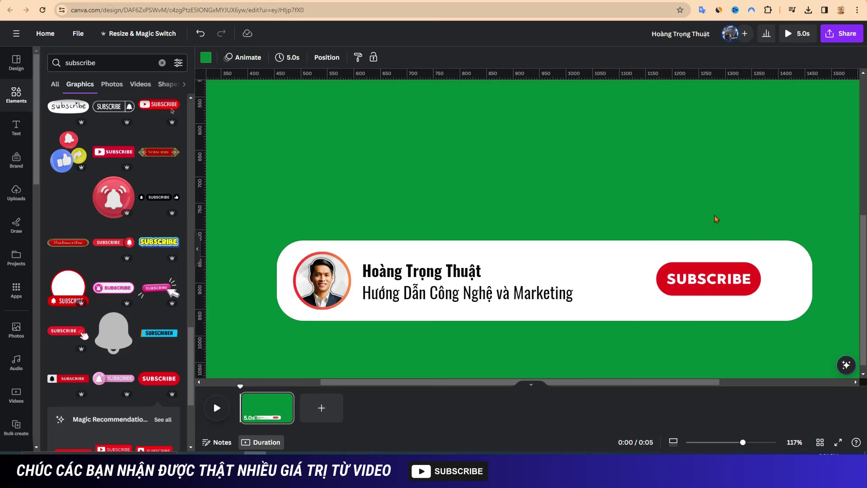
Search the graphics for "thumbs up".
scroll(96, 233, down, 10)
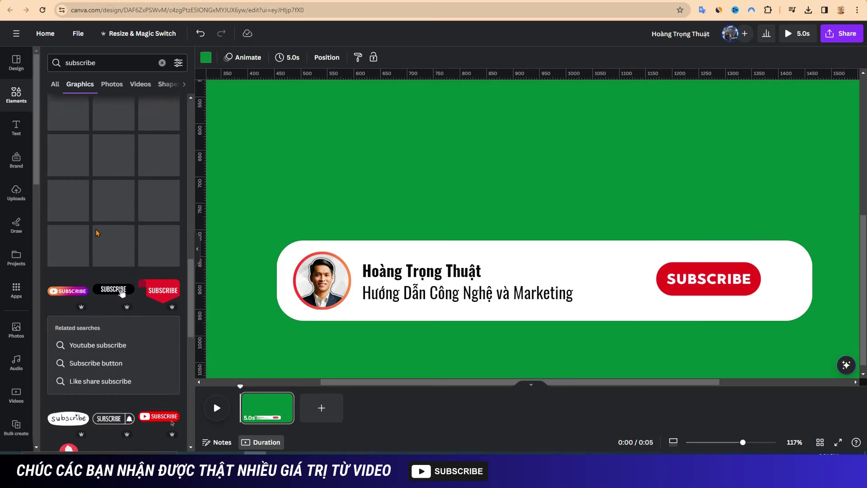
click(101, 62)
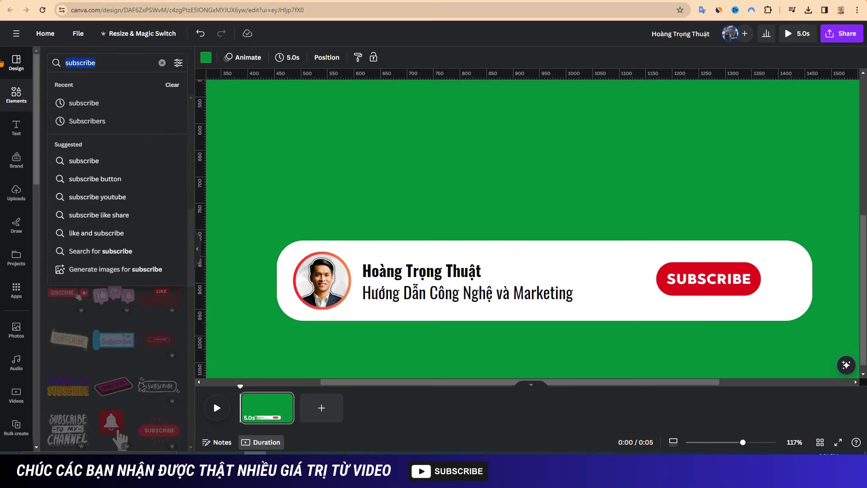
text(thumbs up)
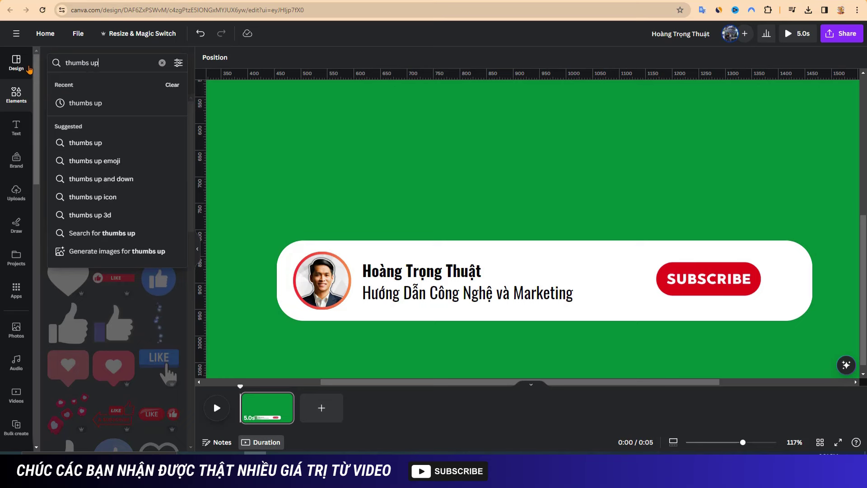
key(Return)
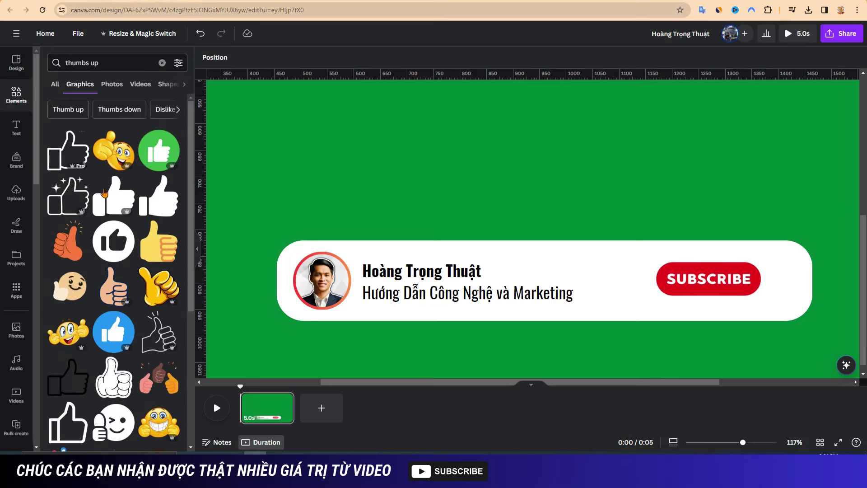
Insert the circular Thumbs Up icon, shrink it to the height of the SUBSCRIBE button and place it just left of that button.
click(126, 228)
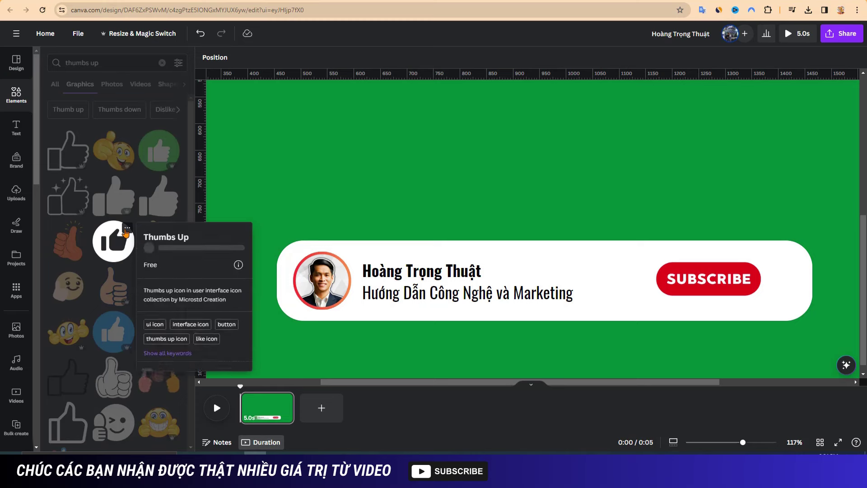
click(109, 245)
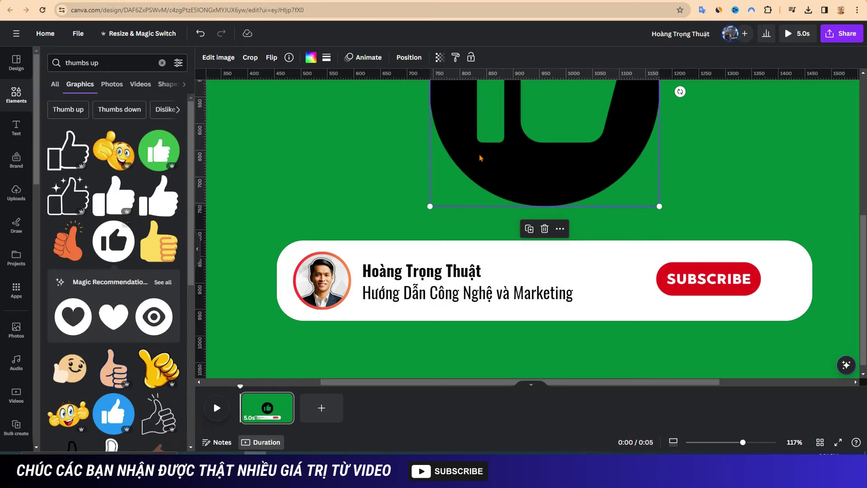
drag(480, 155, 524, 275)
drag(703, 94, 555, 246)
drag(515, 285, 631, 293)
drag(674, 335, 626, 282)
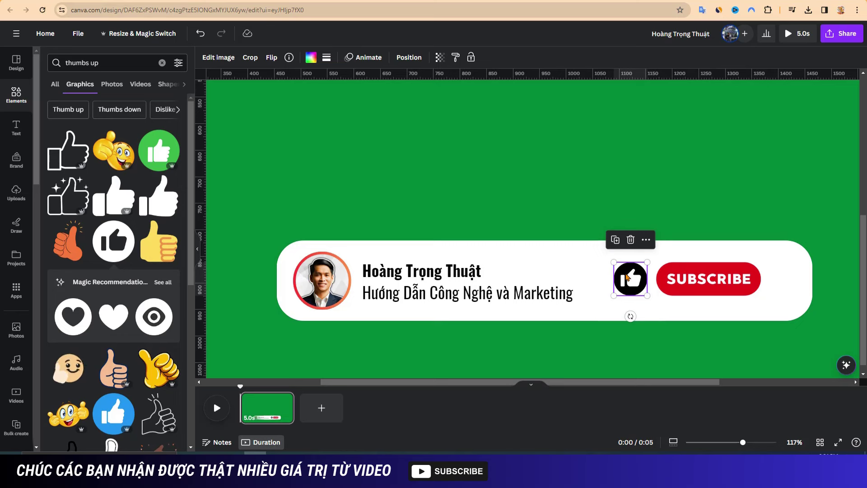
Recolor the thumbs-up icon with the red sampled from the SUBSCRIBE button.
click(311, 58)
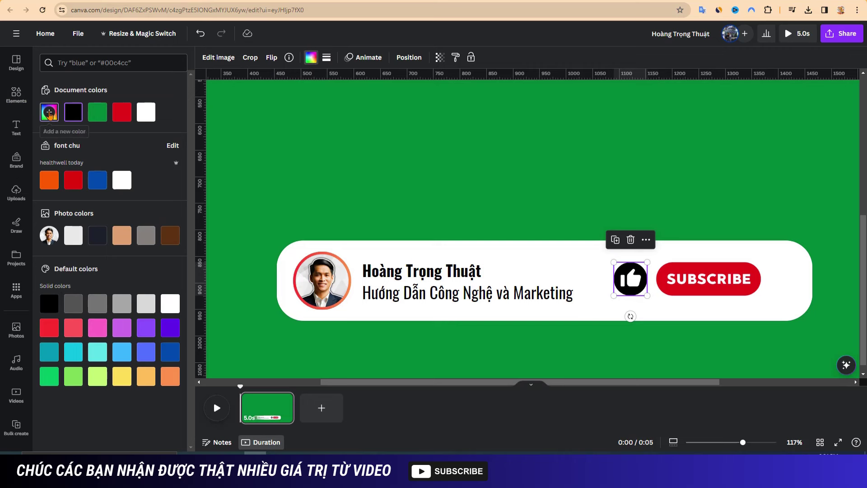
click(50, 113)
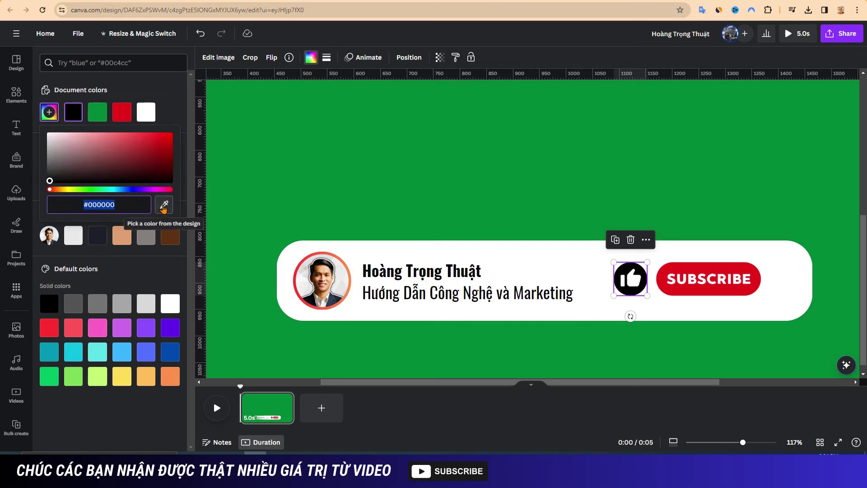
click(163, 205)
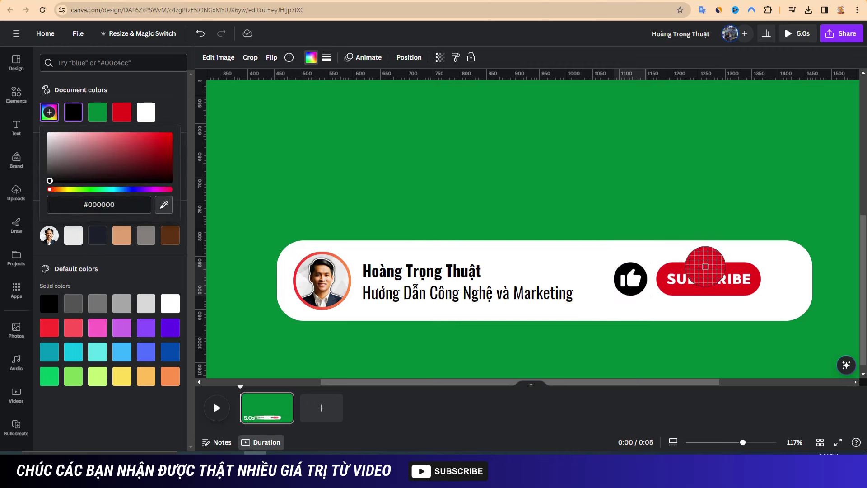
click(707, 260)
click(634, 192)
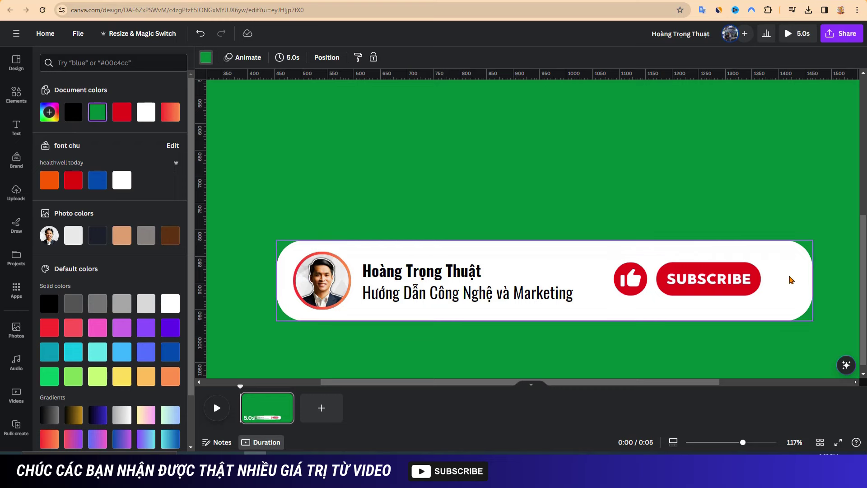
Insert a circle shape and move it down to just above the white bar.
click(14, 99)
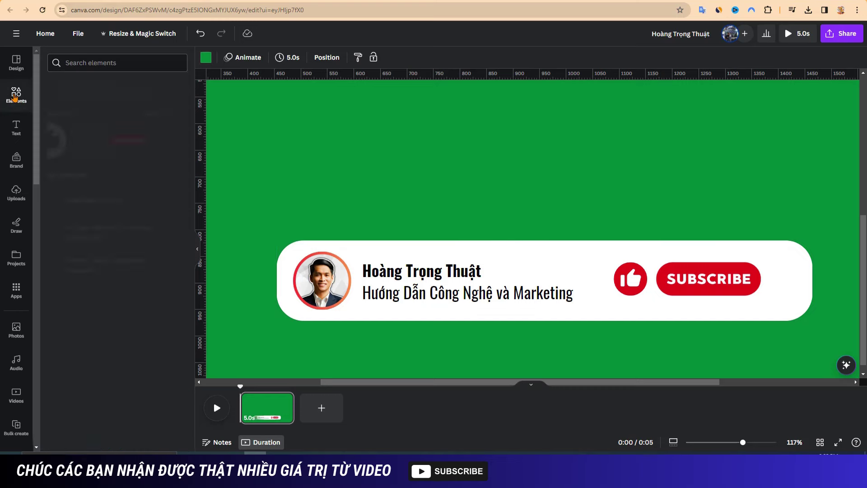
click(170, 176)
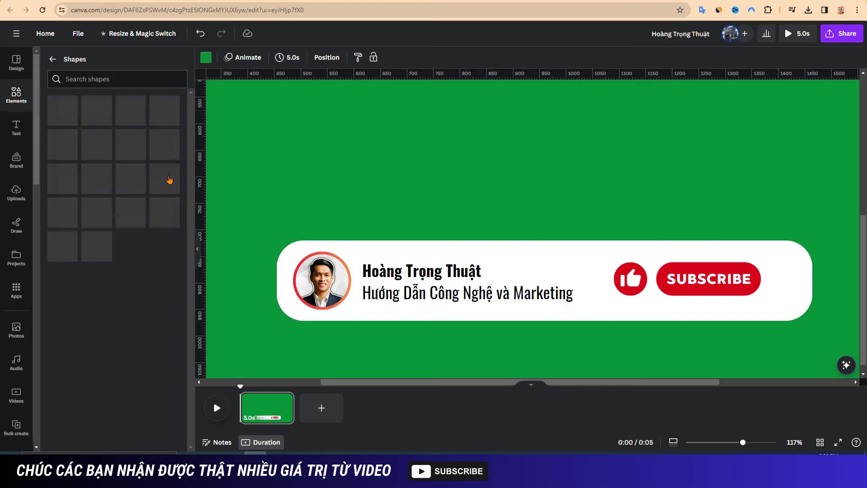
click(131, 282)
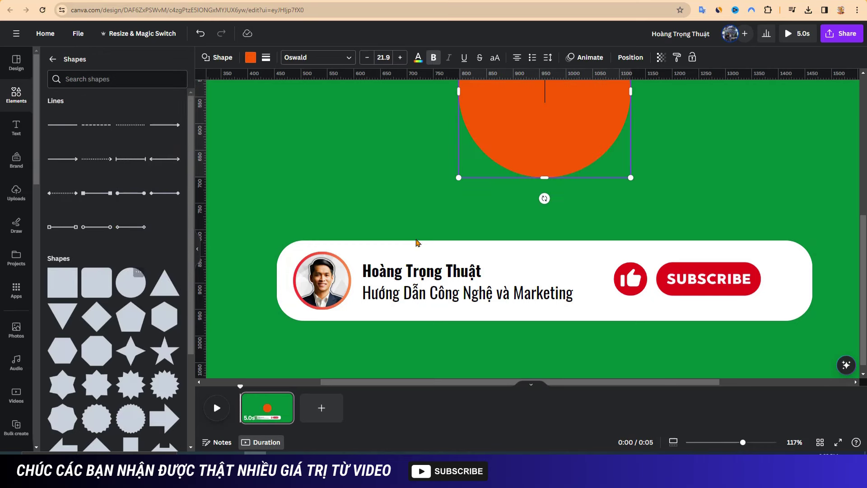
drag(560, 145, 551, 204)
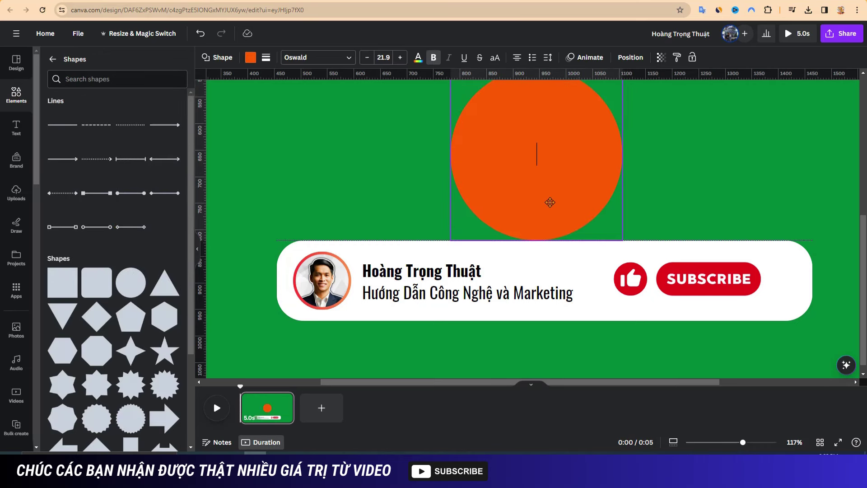
Fill the new circle with the red sampled from the SUBSCRIBE button.
click(251, 58)
click(53, 115)
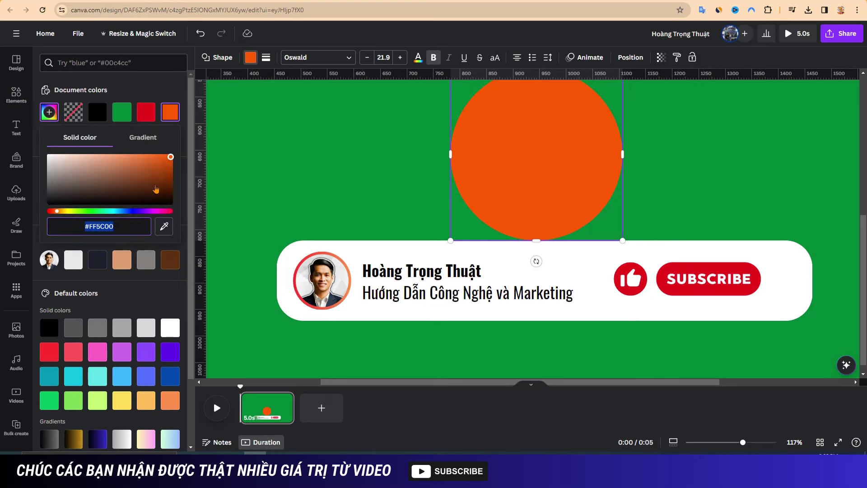
click(164, 226)
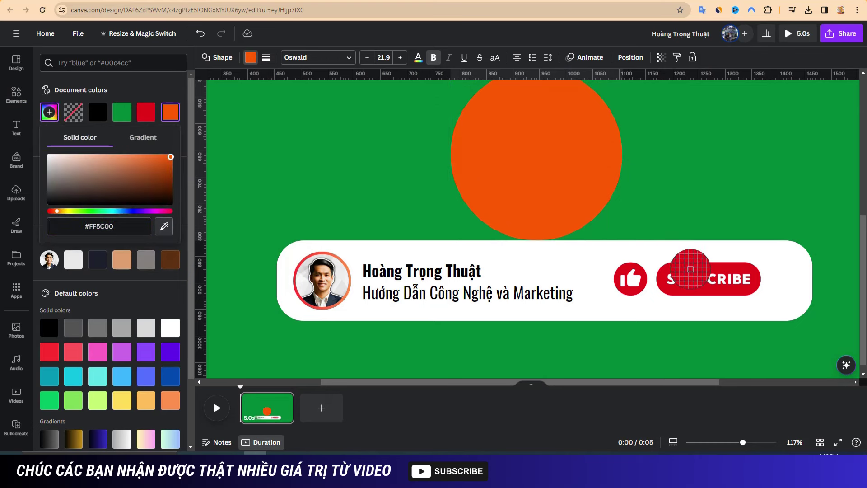
click(691, 269)
click(429, 155)
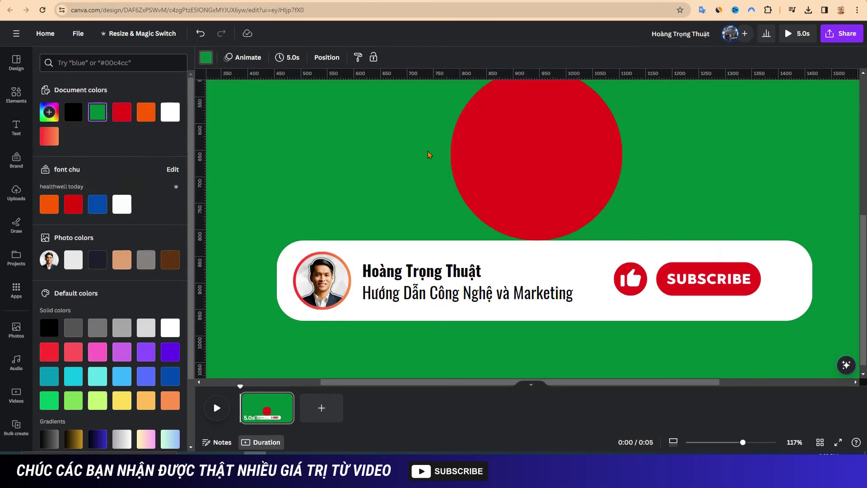
Shrink the red circle to the thumbs-up icon's size and place it right of the SUBSCRIBE button, vertically aligned with it.
drag(487, 97, 495, 142)
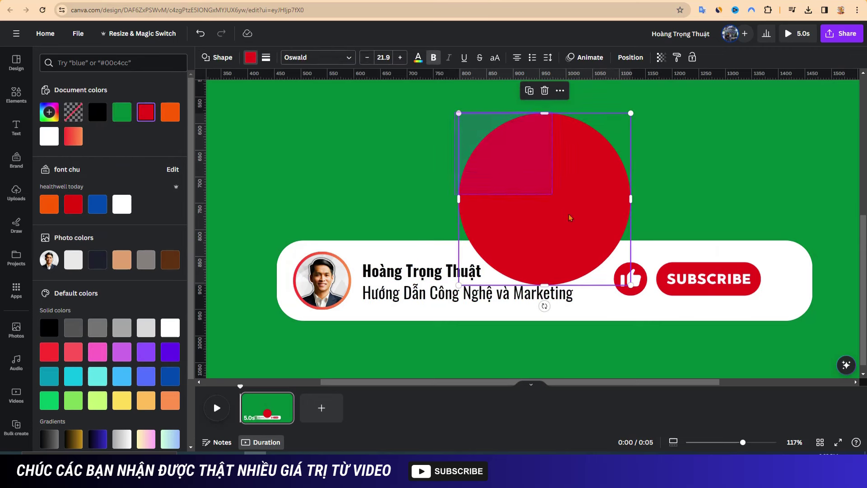
drag(458, 110, 786, 282)
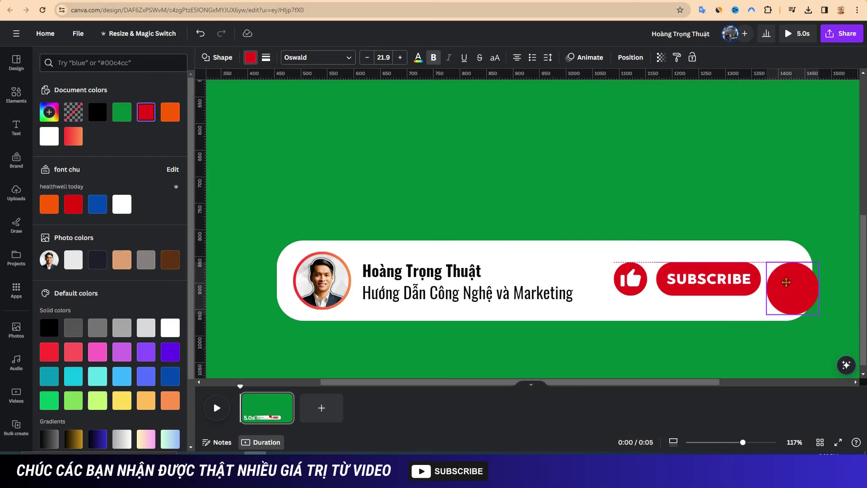
drag(786, 282, 786, 282)
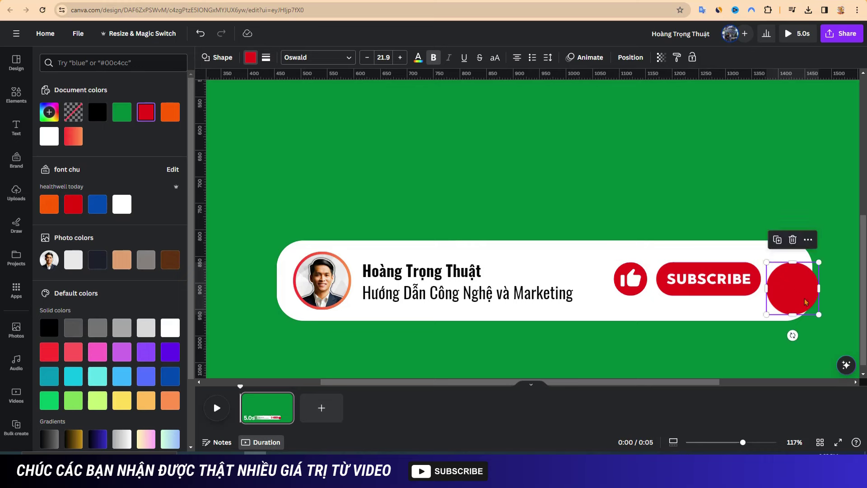
drag(819, 313, 807, 297)
click(846, 296)
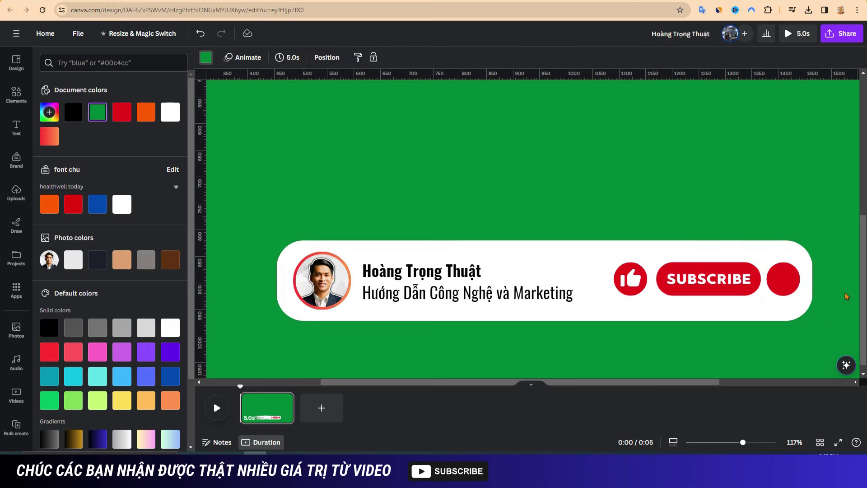
click(784, 279)
drag(785, 278, 791, 278)
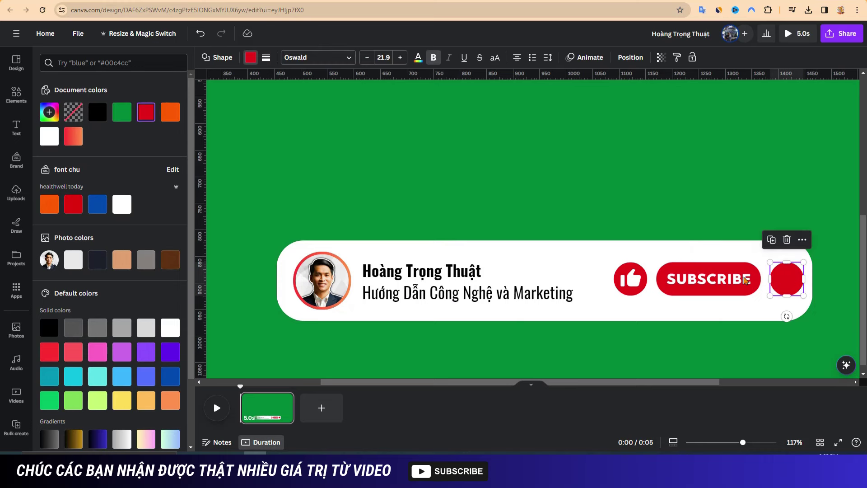
key(Tab)
click(786, 285)
key(Escape)
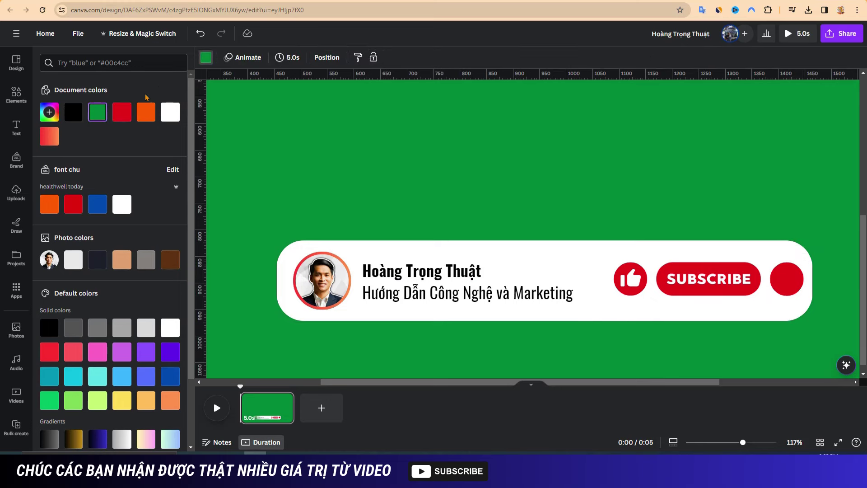
Search the elements for "bell", filter the results to Animated and show all matching graphics.
click(19, 94)
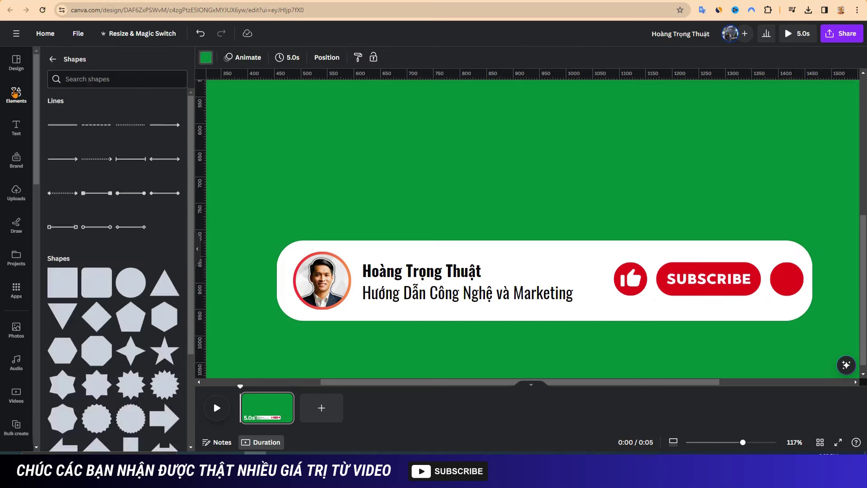
click(78, 62)
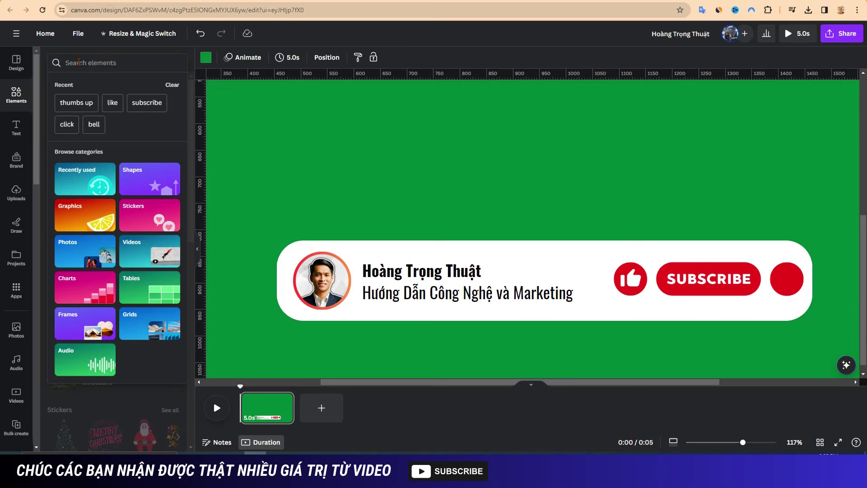
text(bell)
key(Return)
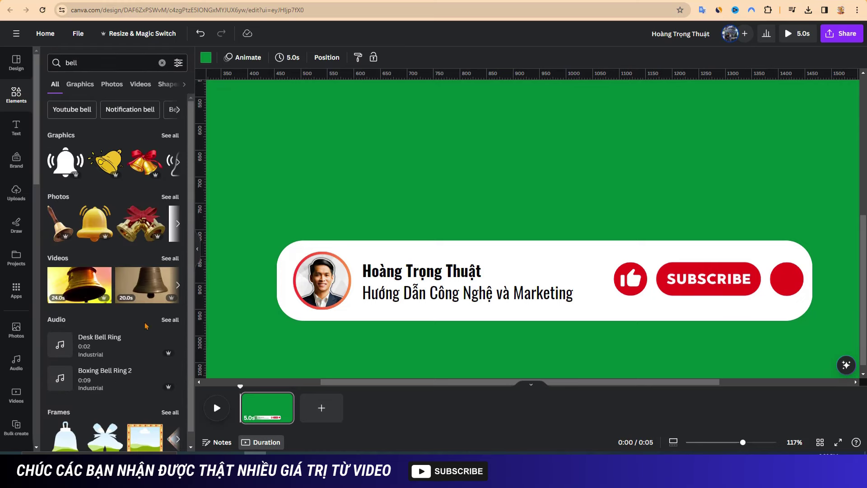
click(179, 64)
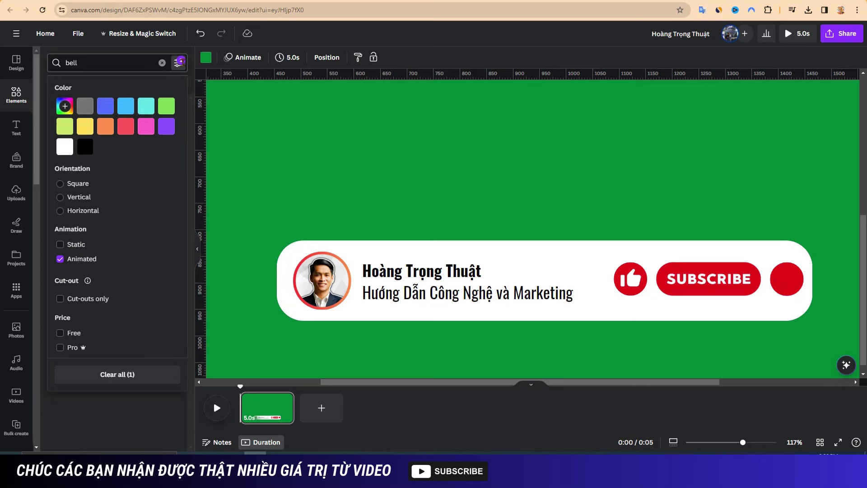
click(178, 63)
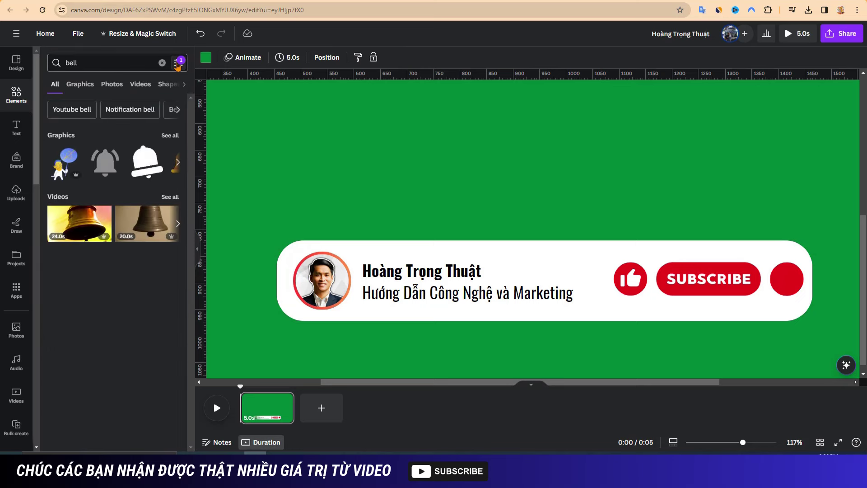
click(171, 135)
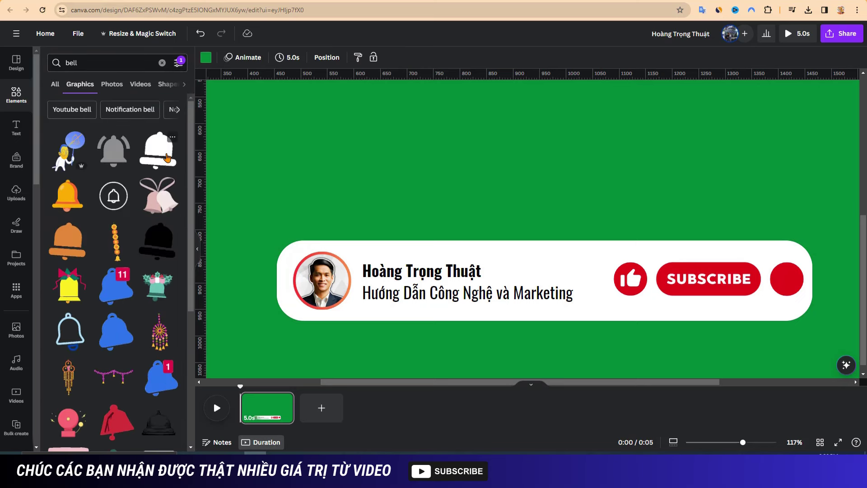
Insert the white animated bell, shrink it to fit inside the red circle and centre it there.
click(159, 152)
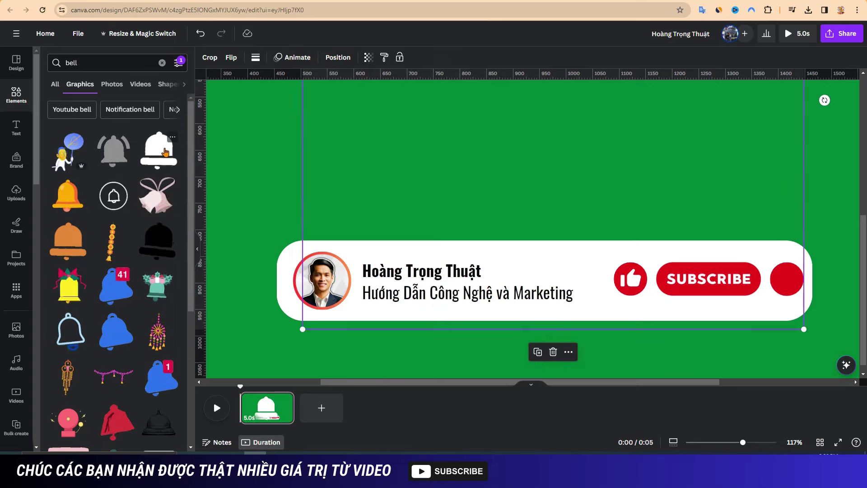
drag(803, 329, 789, 279)
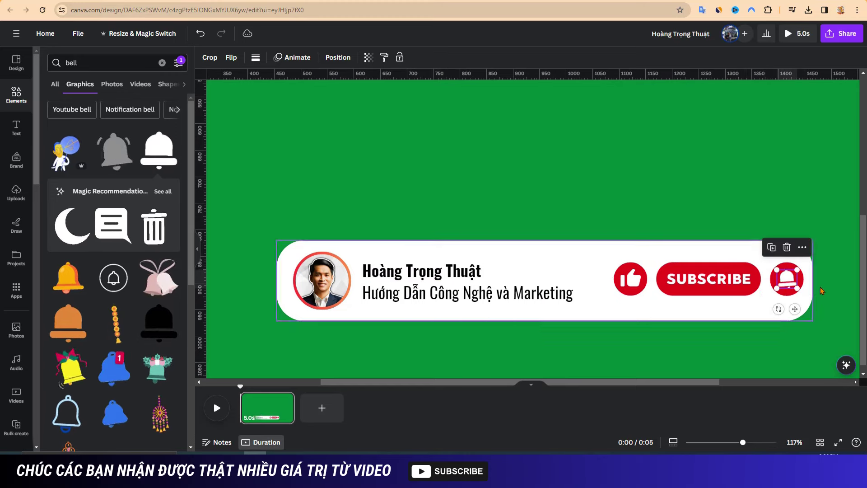
click(793, 284)
click(791, 284)
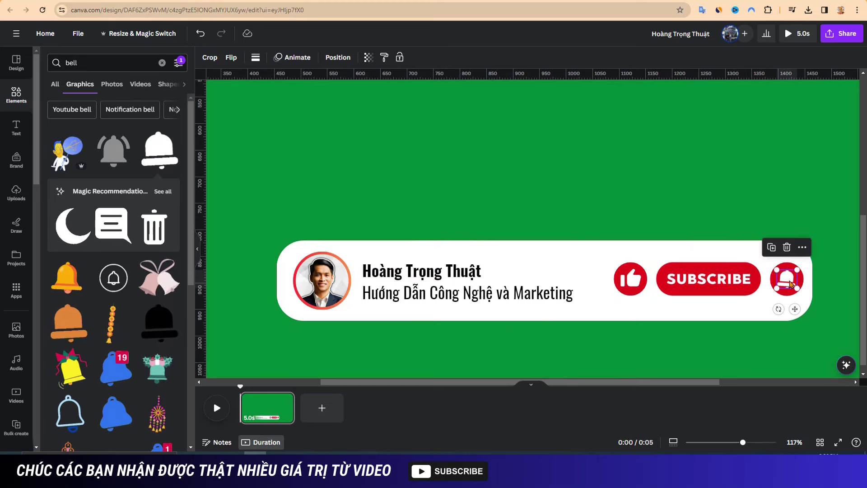
Shift the thumbs-up icon, SUBSCRIBE button and bell with its circle slightly left, spacing the three evenly inside the bar.
click(831, 288)
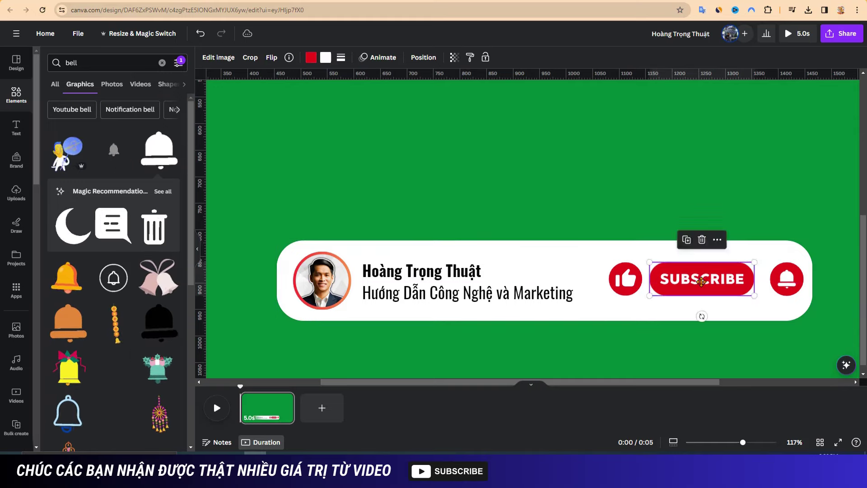
click(783, 279)
drag(782, 279, 777, 279)
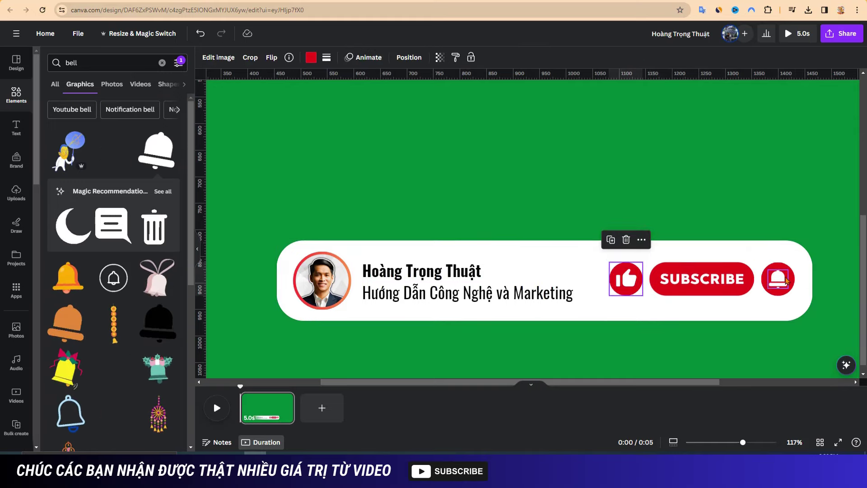
click(825, 288)
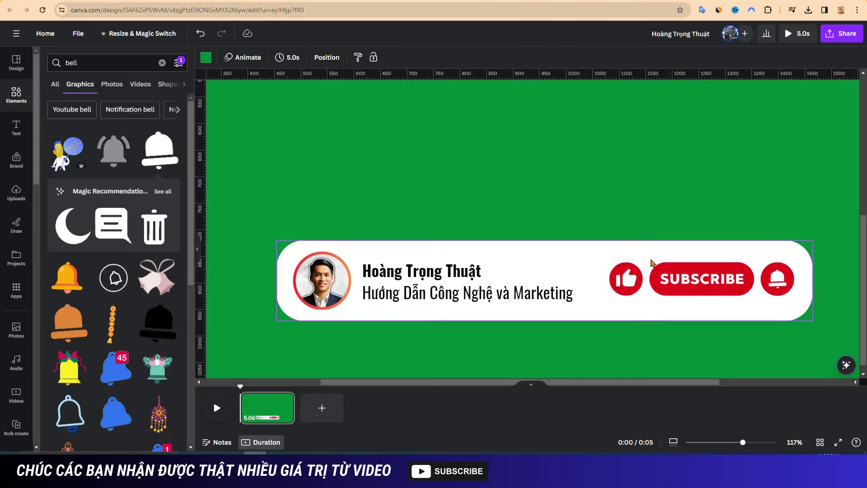
Select the white bar with everything on it and group these elements together.
scroll(539, 225, down, 5)
scroll(582, 343, up, 3)
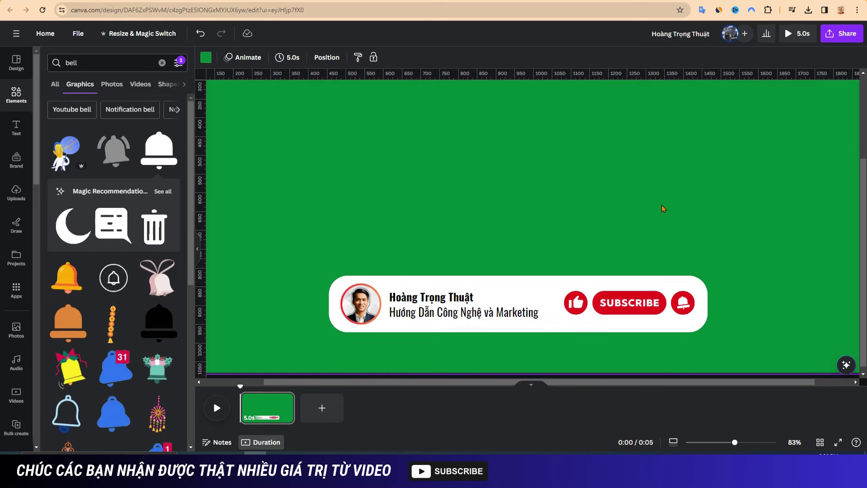
mouse_move(734, 446)
mouse_down()
mouse_move(709, 445)
mouse_move(720, 444)
mouse_up()
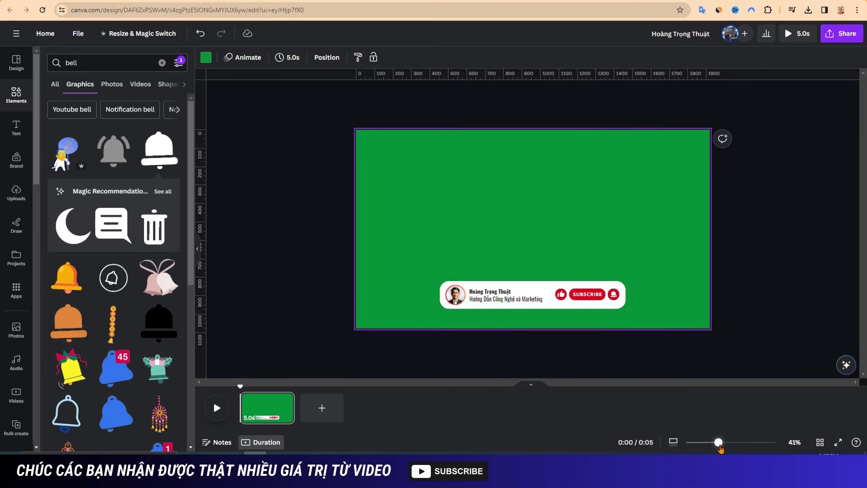
drag(513, 296, 650, 322)
click(535, 264)
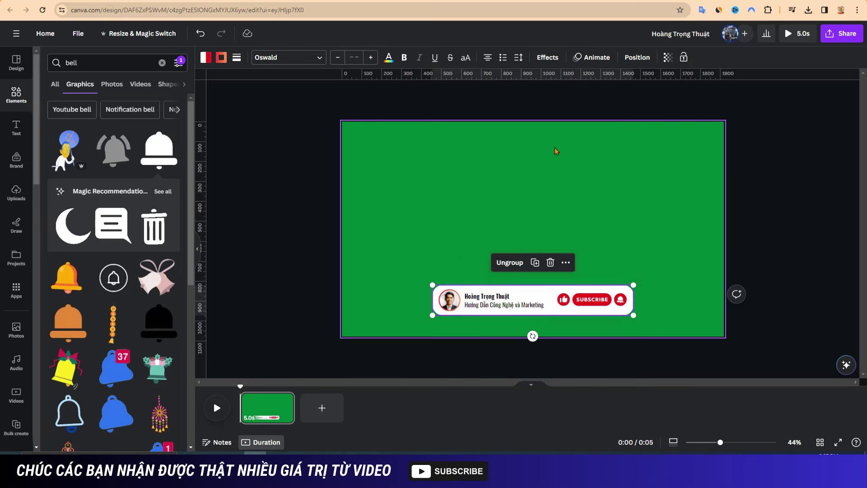
Apply the Baseline animation to the grouped banner on both enter and exit, moving upward, with the speed lowered to near the minimum.
click(589, 61)
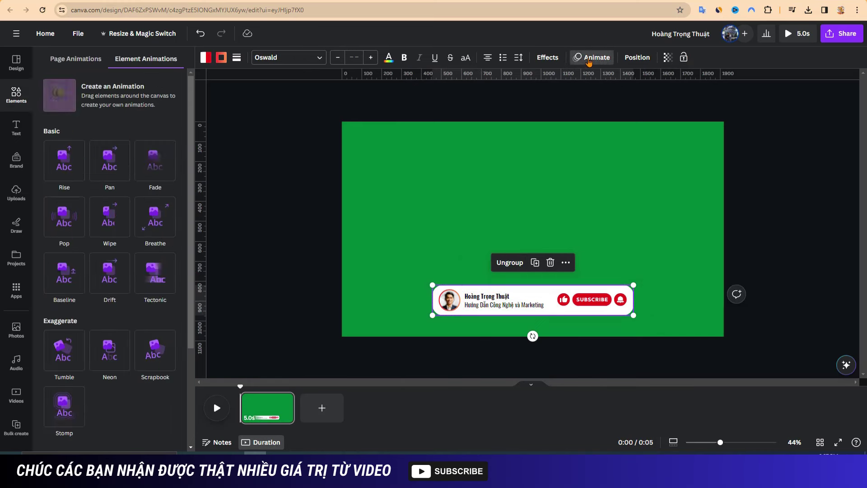
scroll(18, 293, down, 1)
scroll(109, 261, down, 2)
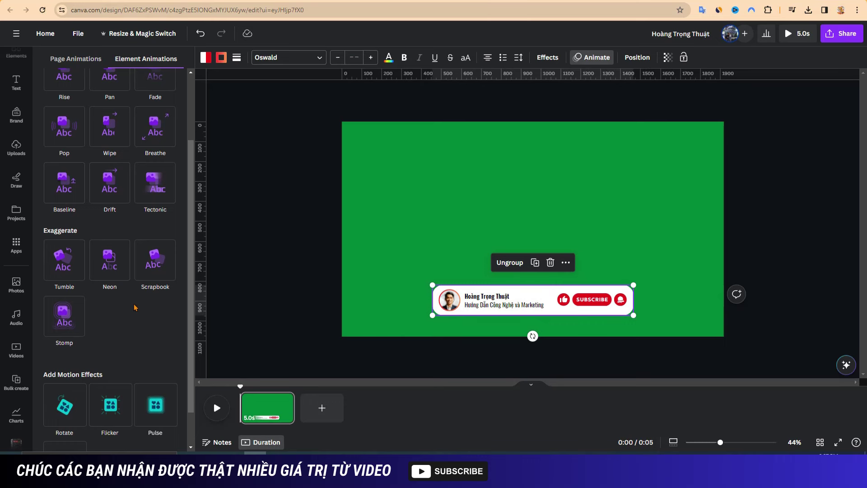
click(56, 179)
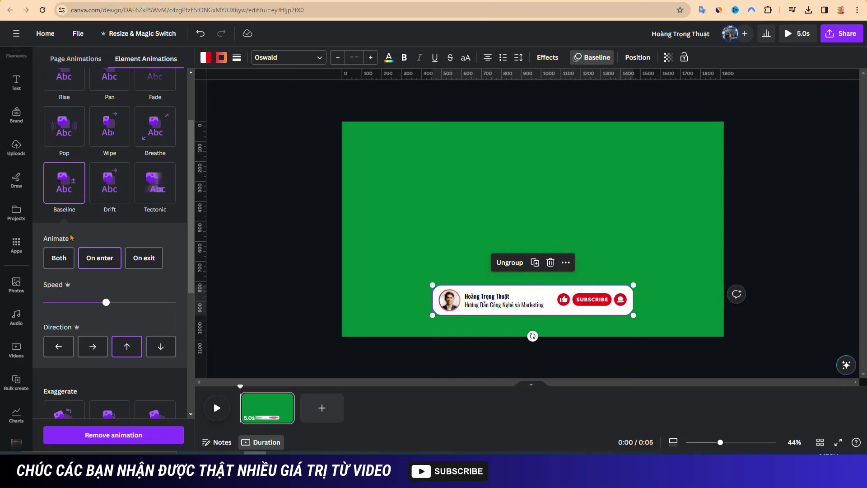
click(55, 256)
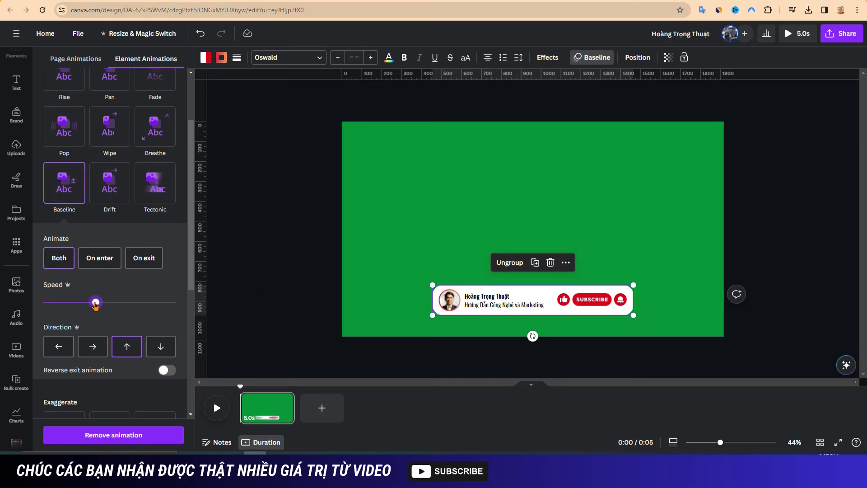
drag(77, 304, 55, 303)
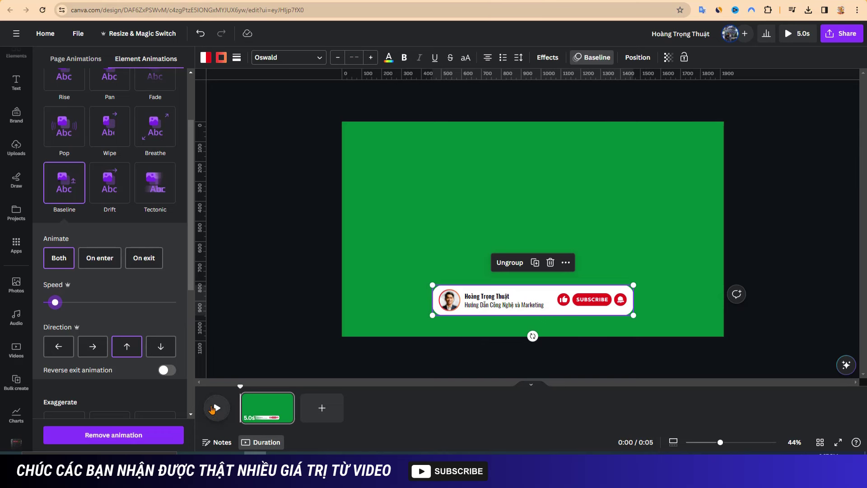
Play the page to preview how the banner animates in and out.
click(212, 409)
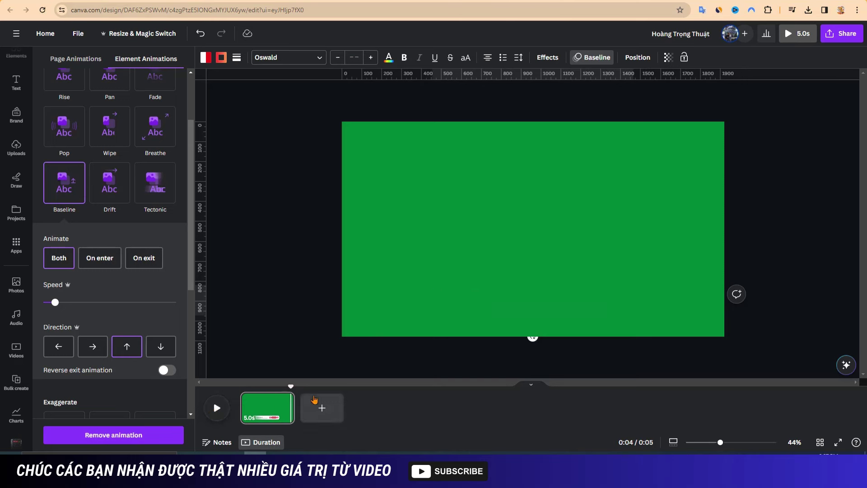
drag(292, 385, 258, 385)
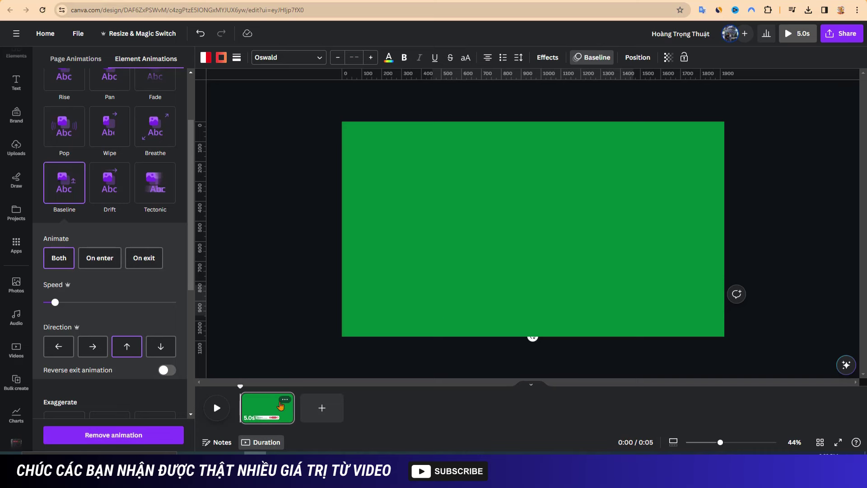
click(264, 406)
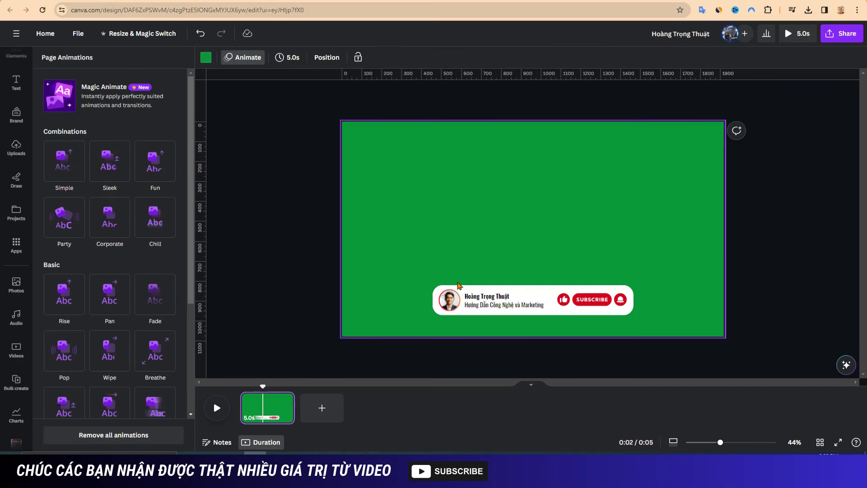
Turn on Reverse exit animation for the banner group's Baseline animation.
click(477, 291)
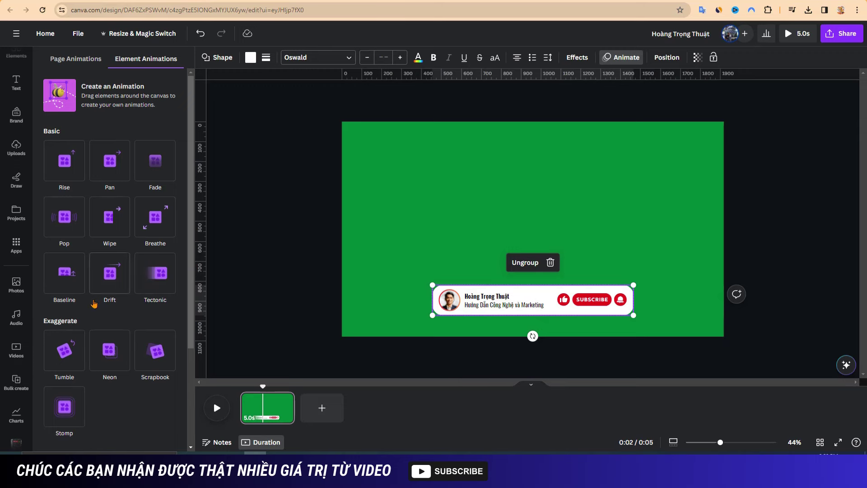
click(467, 253)
click(502, 298)
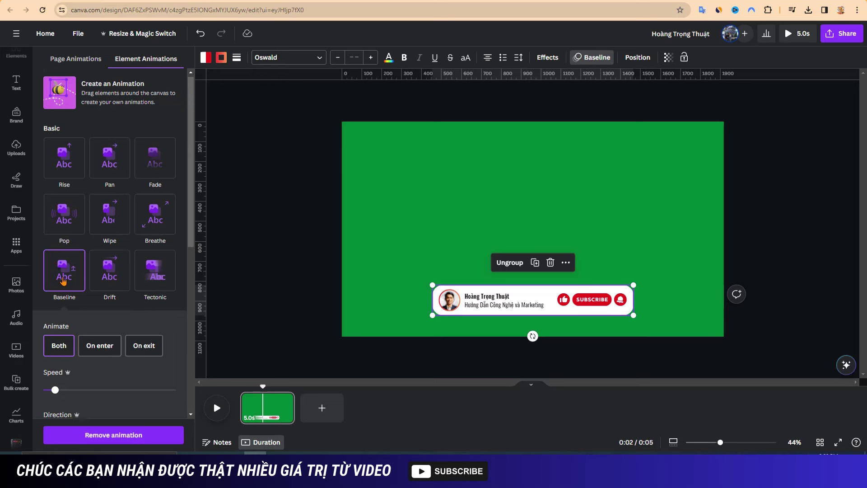
scroll(59, 280, down, 4)
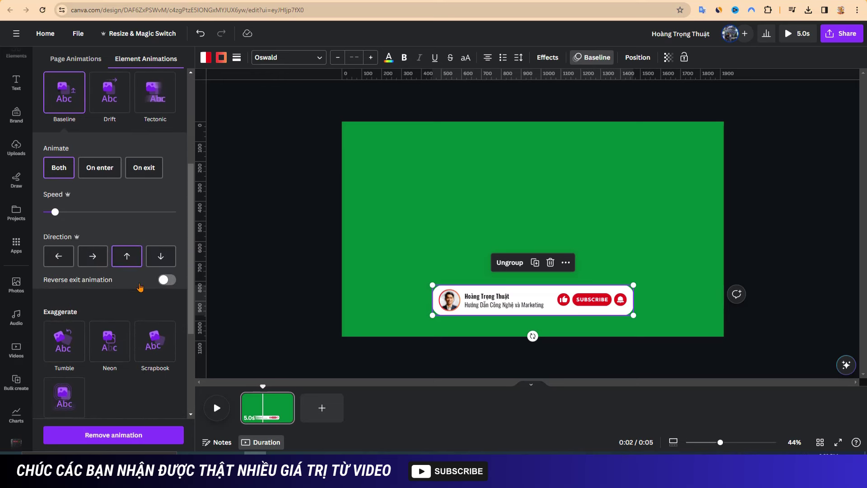
click(169, 280)
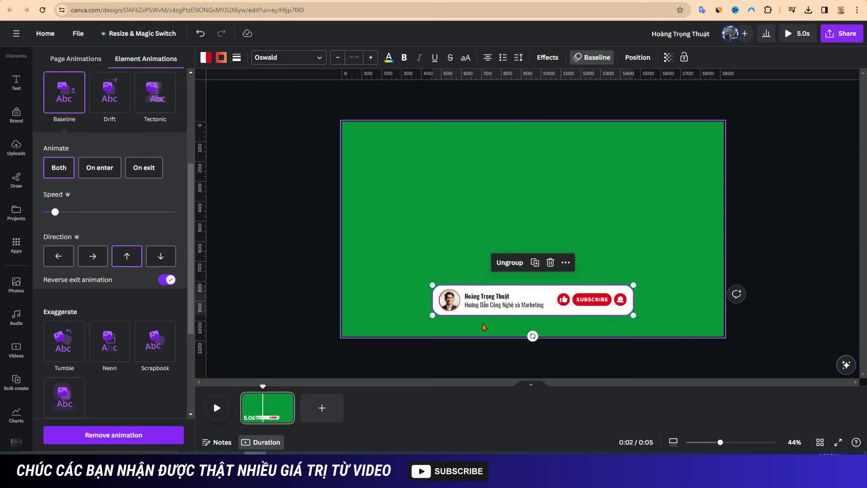
Play the page from the beginning to check the reversed exit, and return to a mid-clip moment where the banner is shown.
click(271, 350)
click(241, 404)
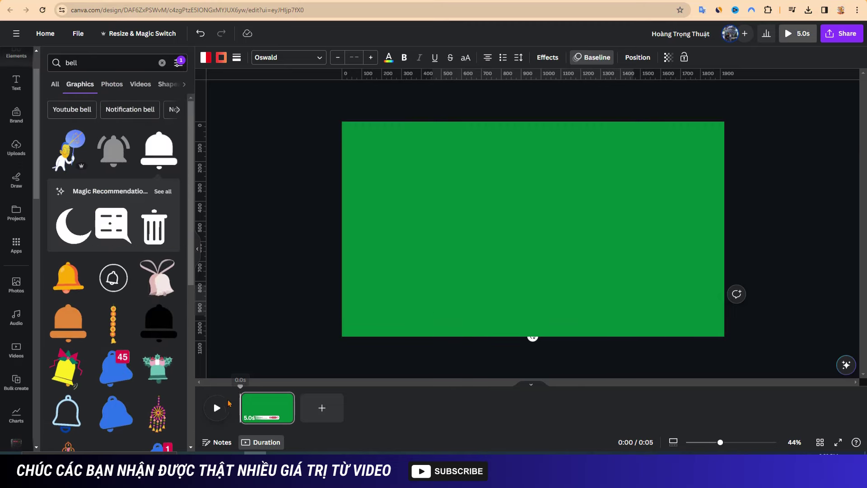
click(217, 408)
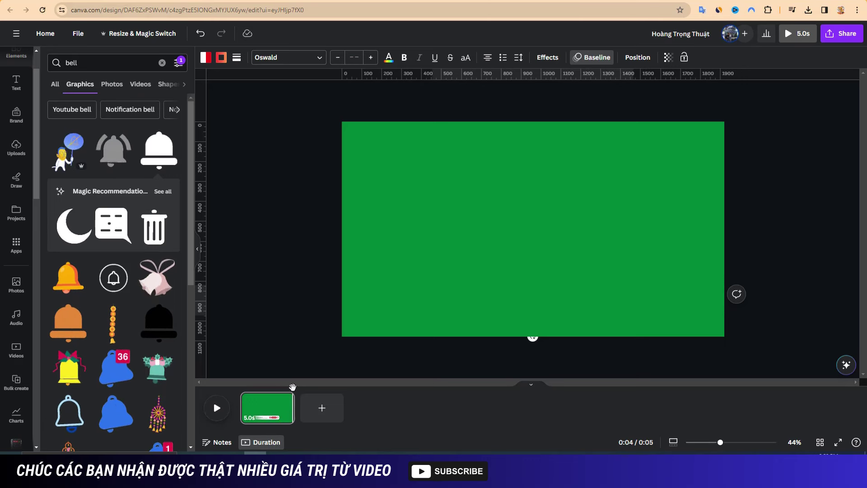
click(269, 386)
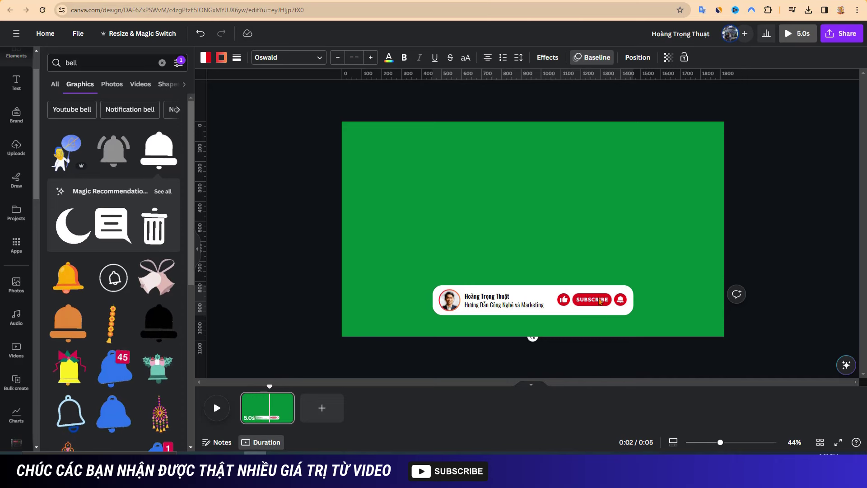
Search the elements for "click" and filter the results to Animated.
scroll(16, 136, up, 2)
click(17, 97)
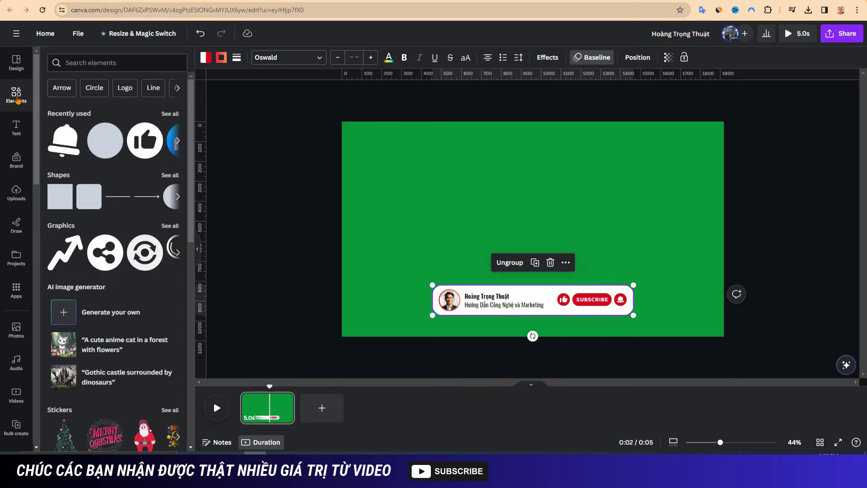
click(73, 63)
text(cl)
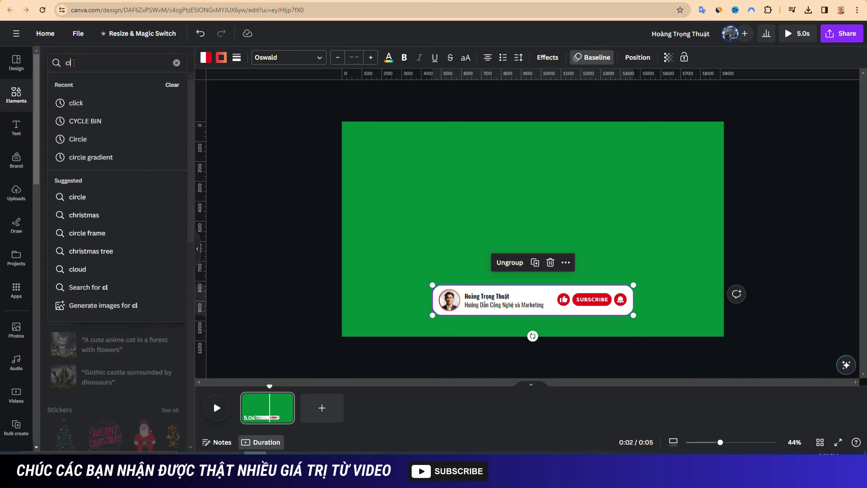
text(ick)
key(Return)
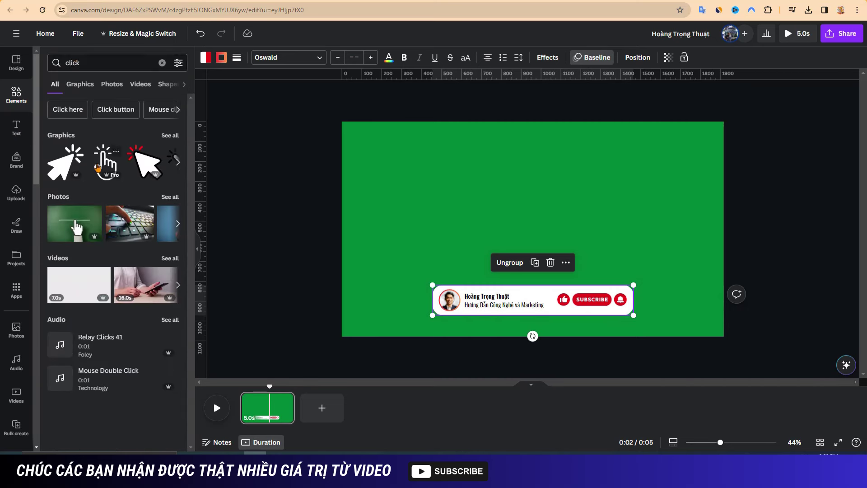
click(179, 63)
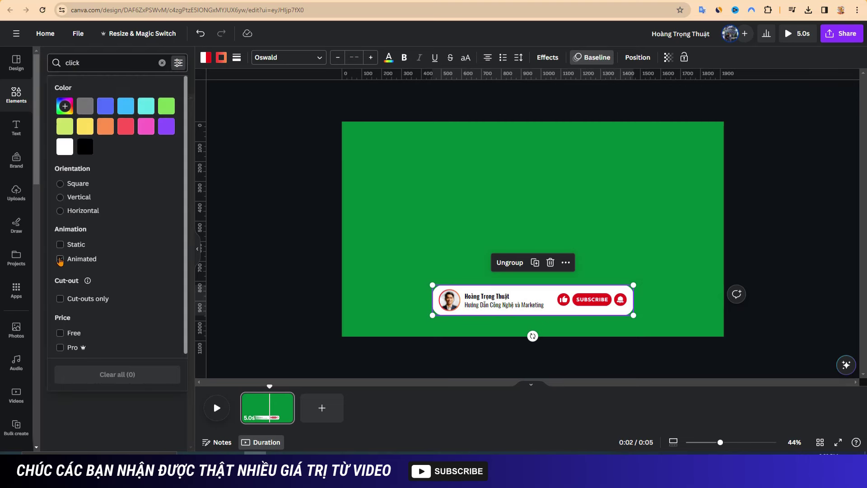
click(60, 259)
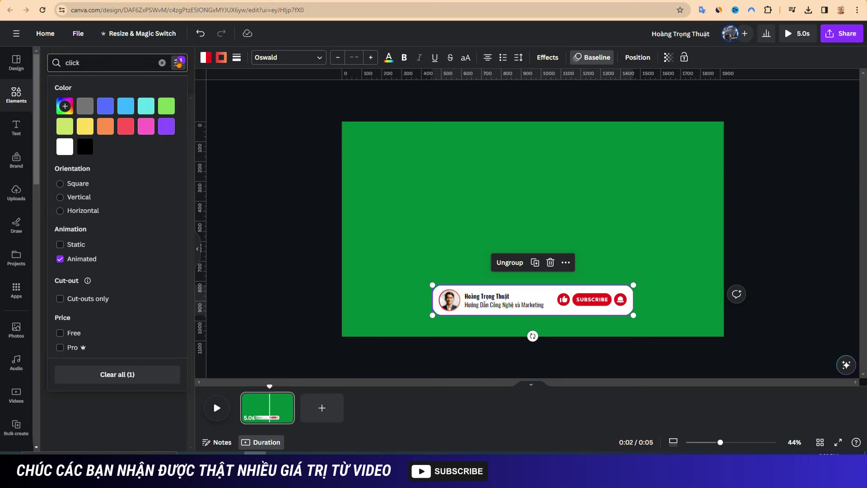
click(178, 63)
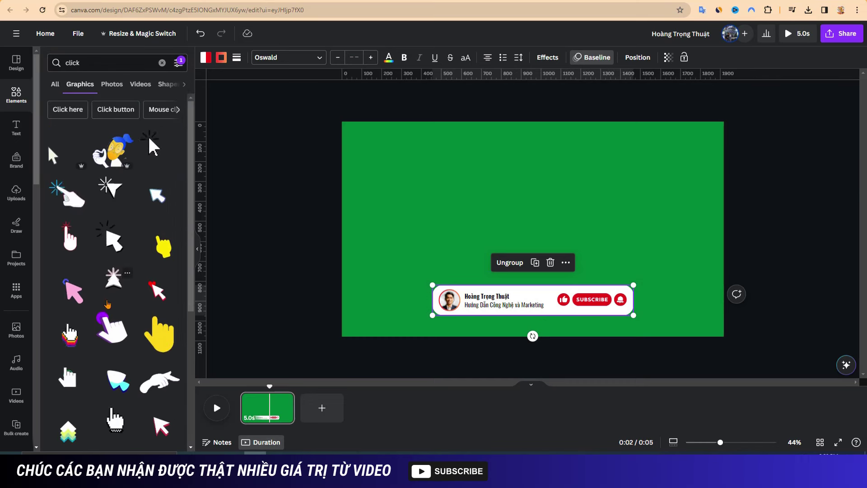
Insert the white animated arrow cursor with black click lines and shrink it onto the lower-right part of the SUBSCRIBE button.
scroll(108, 303, down, 5)
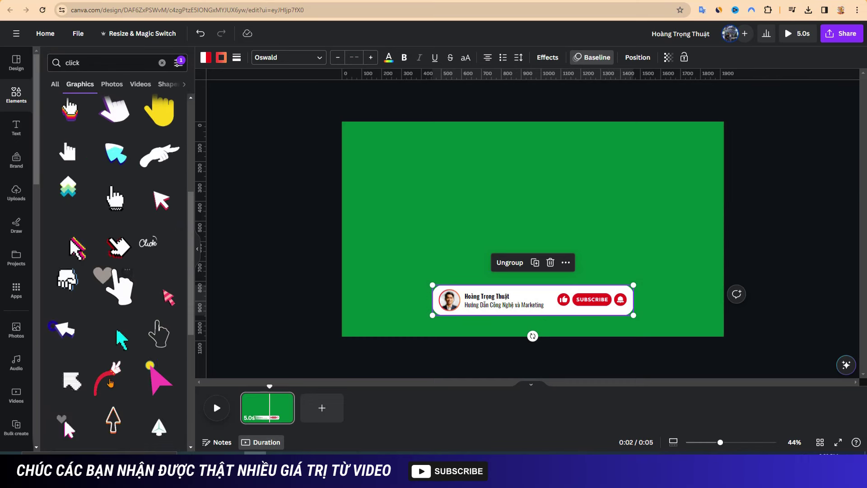
scroll(109, 383, down, 4)
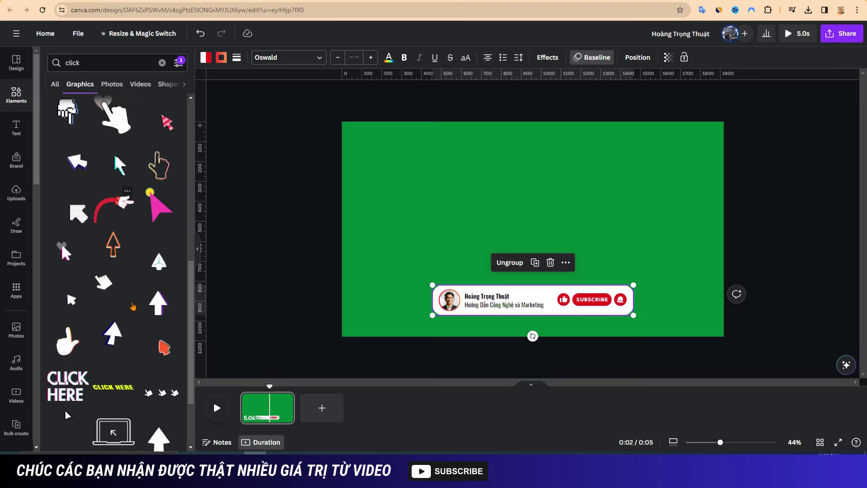
scroll(72, 197, up, 10)
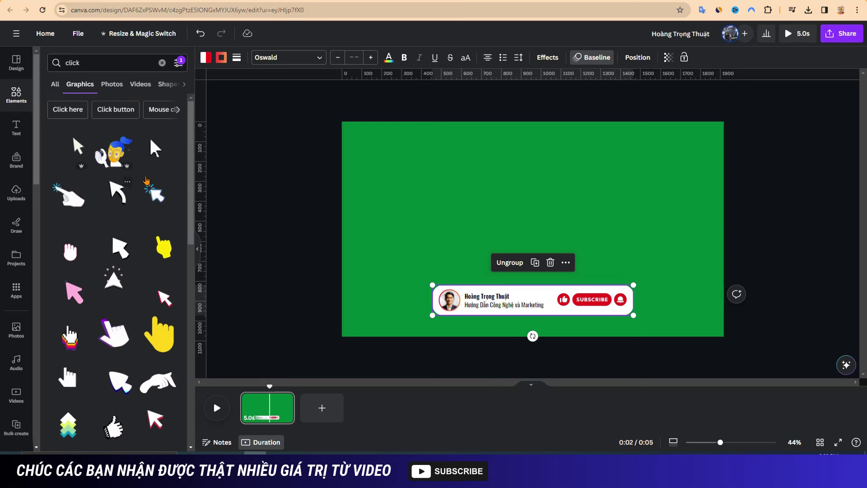
click(162, 159)
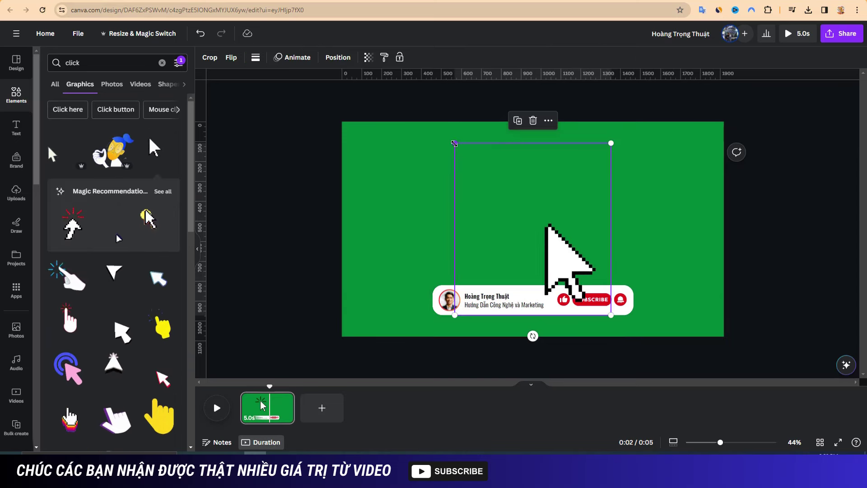
drag(454, 144, 594, 303)
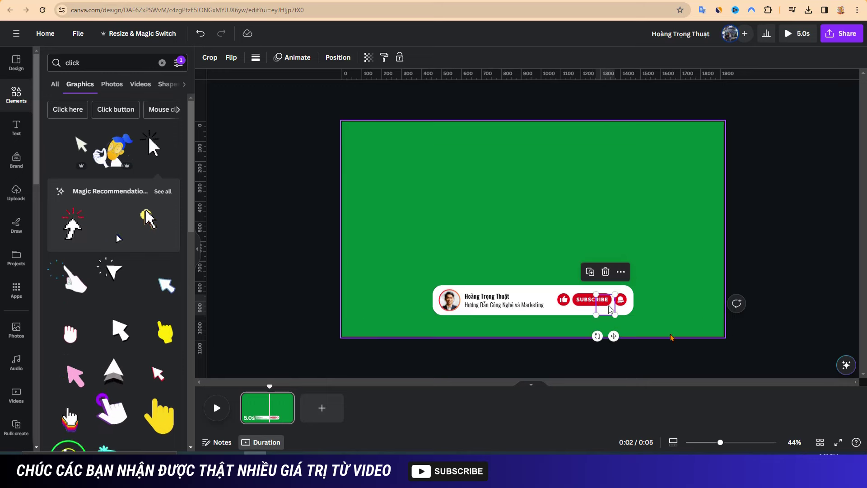
scroll(671, 337, up, 3)
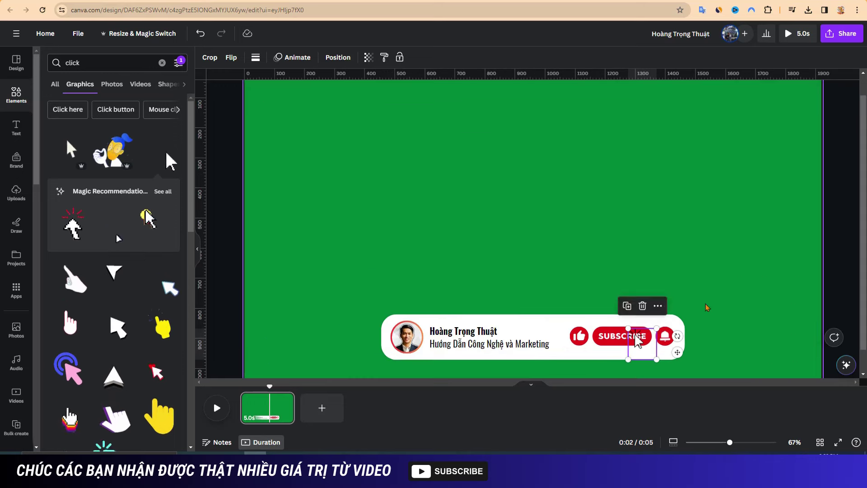
scroll(707, 307, up, 3)
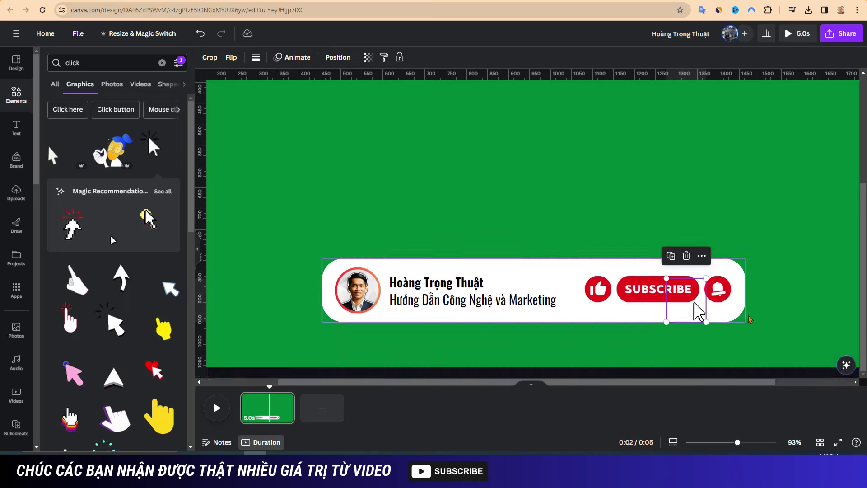
click(784, 290)
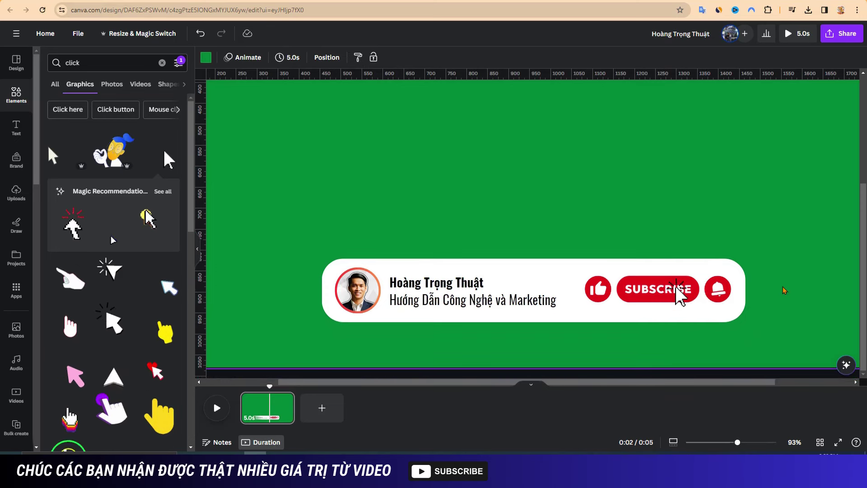
Play the page from the start to check when the cursor appears relative to the banner.
scroll(784, 290, down, 5)
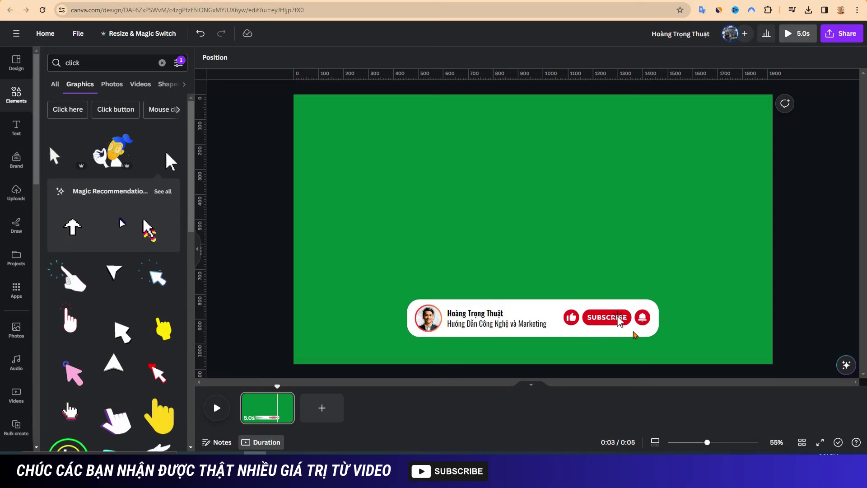
click(634, 334)
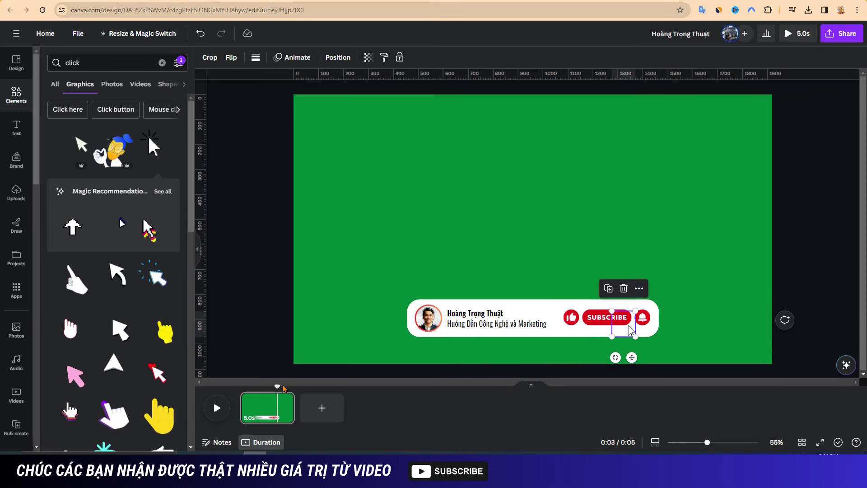
drag(277, 386, 240, 387)
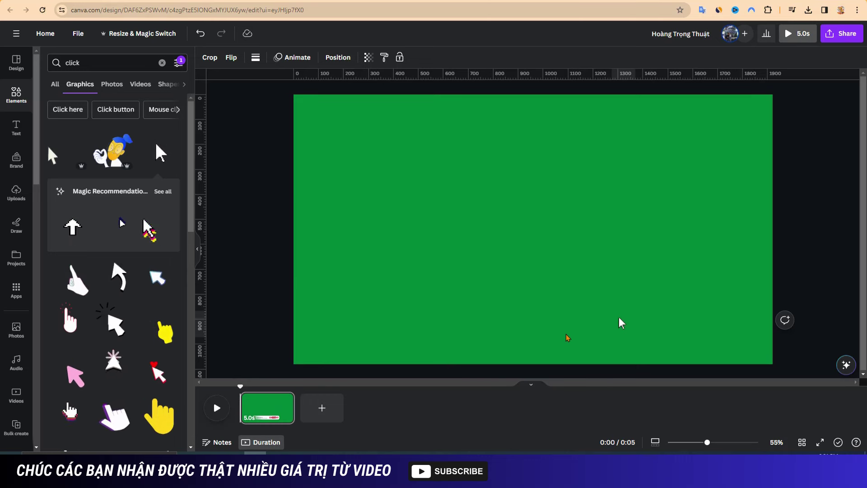
key(space)
Show the timing of the animated cursor on the timeline.
click(619, 323)
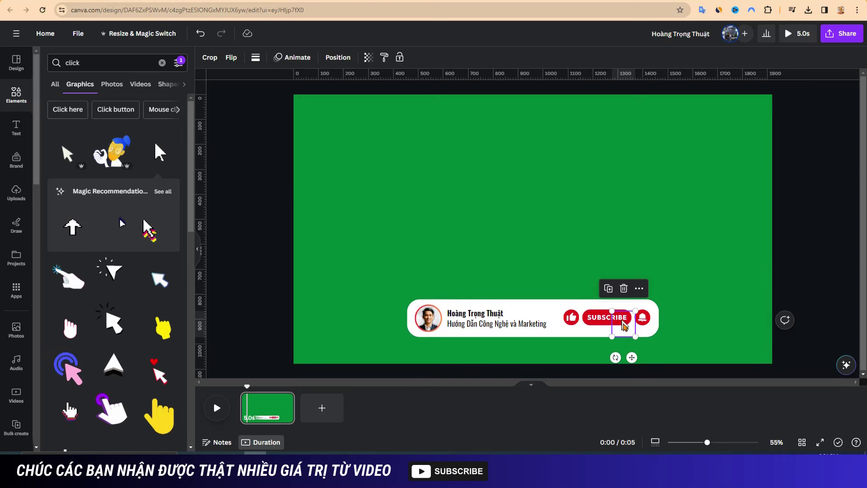
right_click(624, 325)
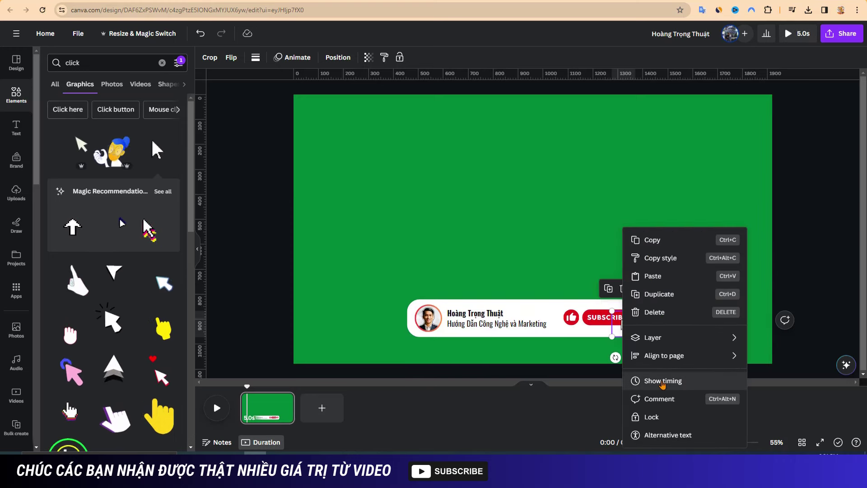
click(650, 381)
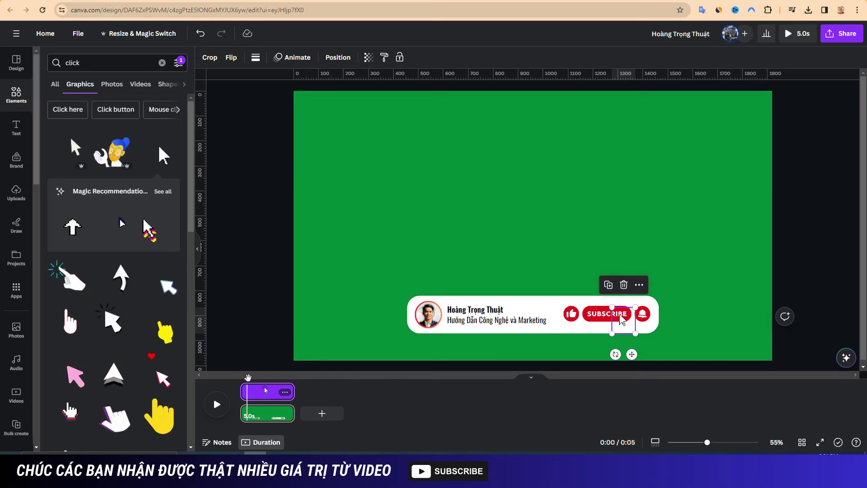
Trim the start of the animated cursor's timing so it appears after the banner has entered, and play the page to check.
drag(247, 379, 263, 393)
key(space)
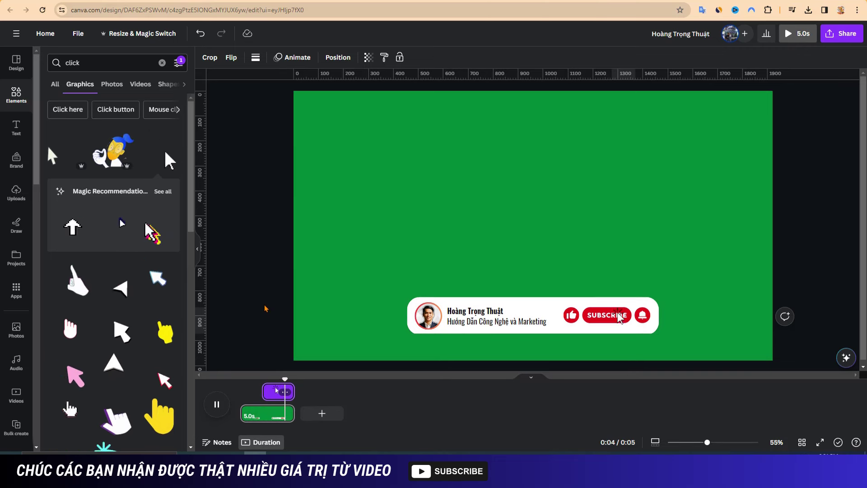
key(space)
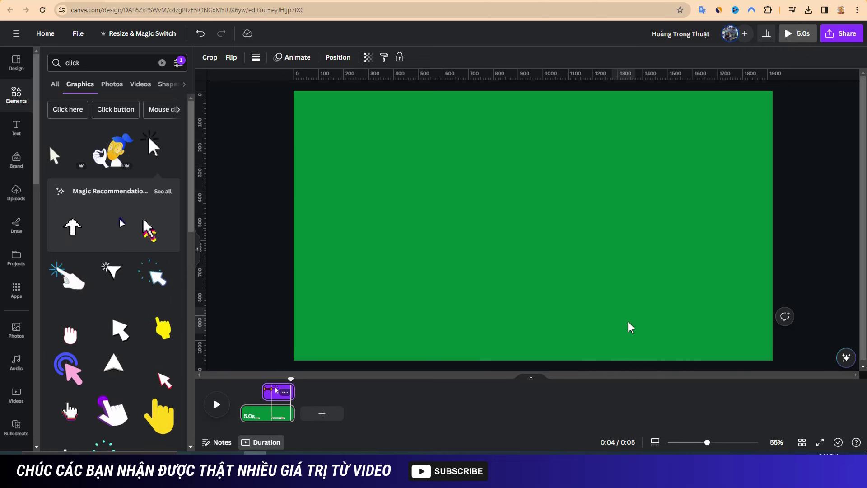
Start the animated cursor slightly earlier and shorten its end so it disappears before the banner's exit animation finishes.
drag(263, 393, 285, 386)
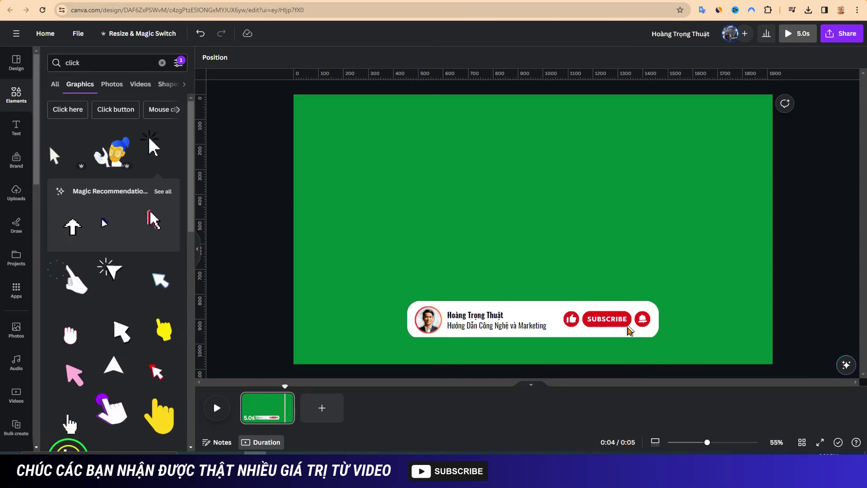
click(621, 324)
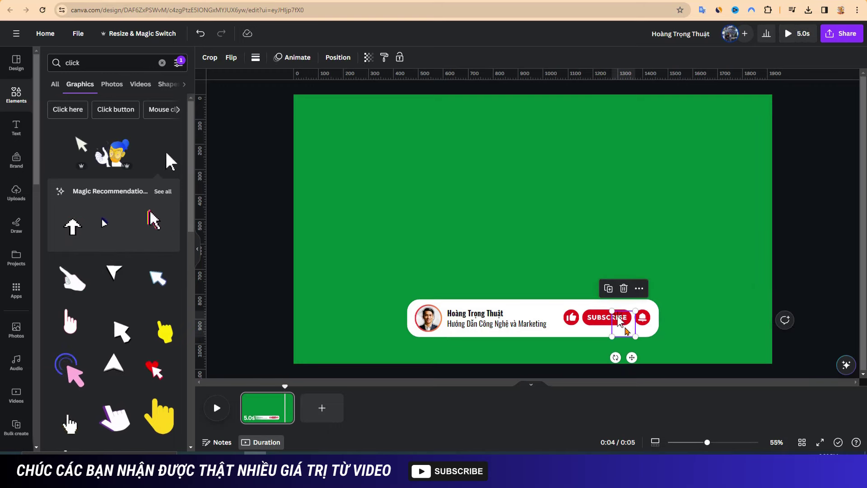
right_click(622, 323)
click(665, 381)
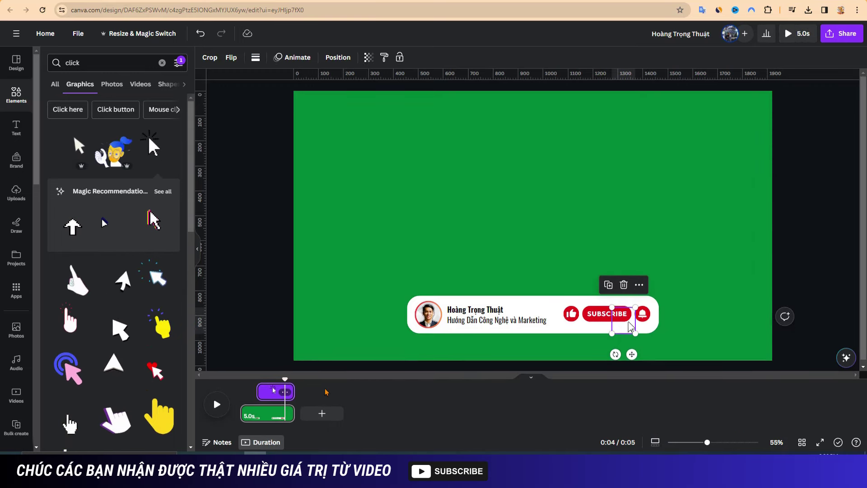
drag(287, 391, 240, 377)
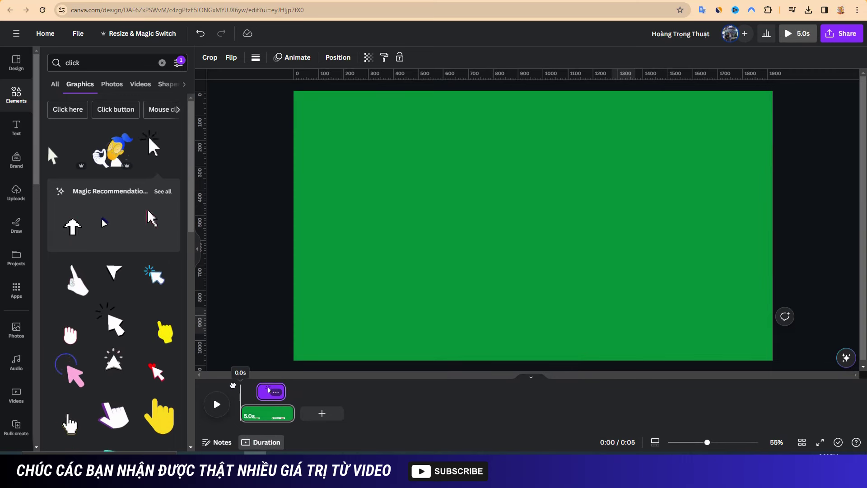
Play the page from the start and scrub through it to check the cursor's timing against the banner animation.
key(space)
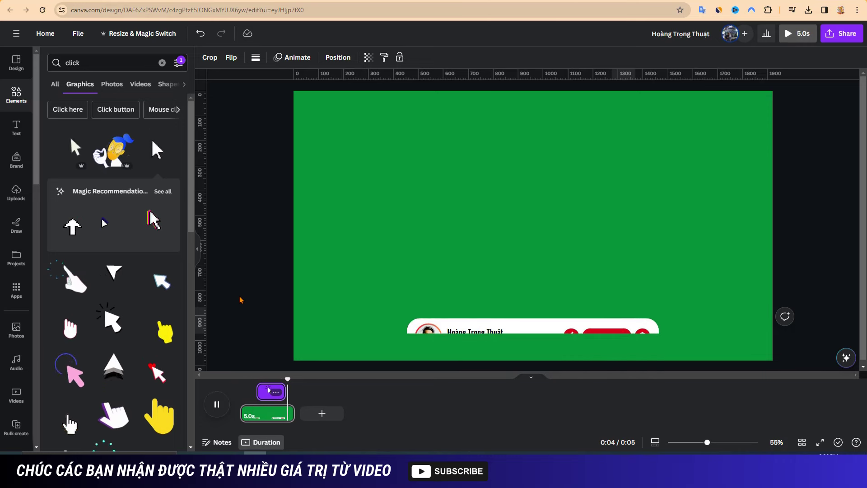
click(274, 389)
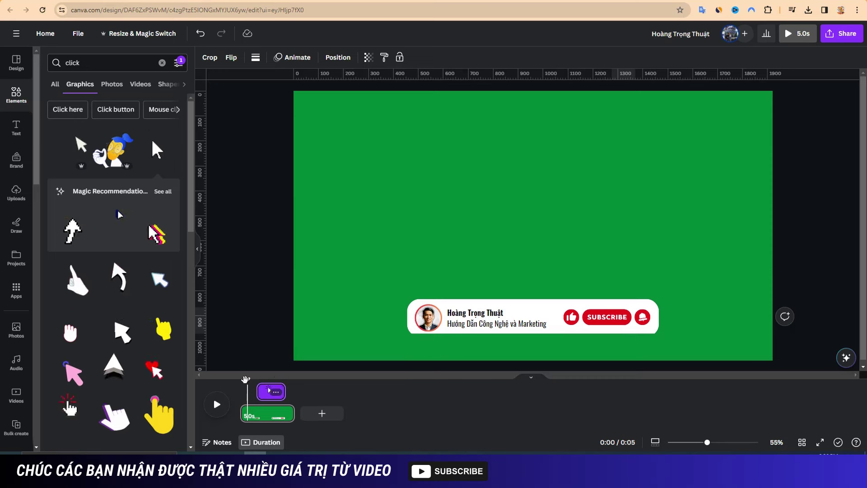
drag(245, 378, 294, 383)
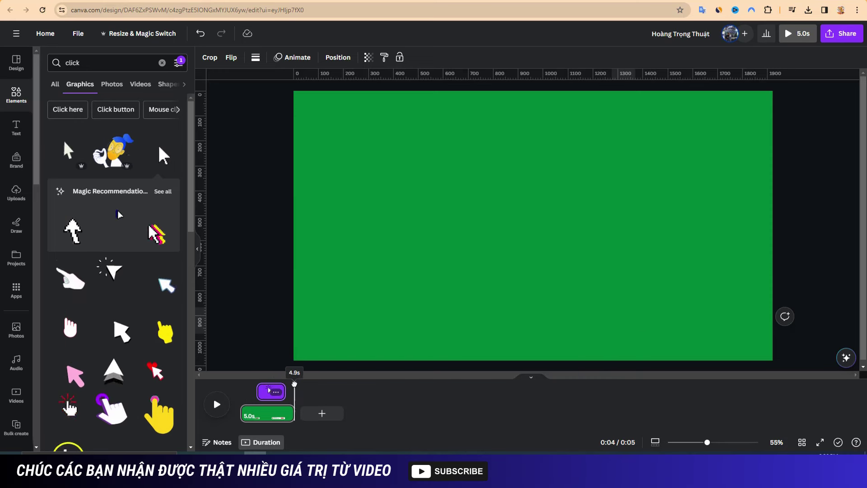
click(268, 412)
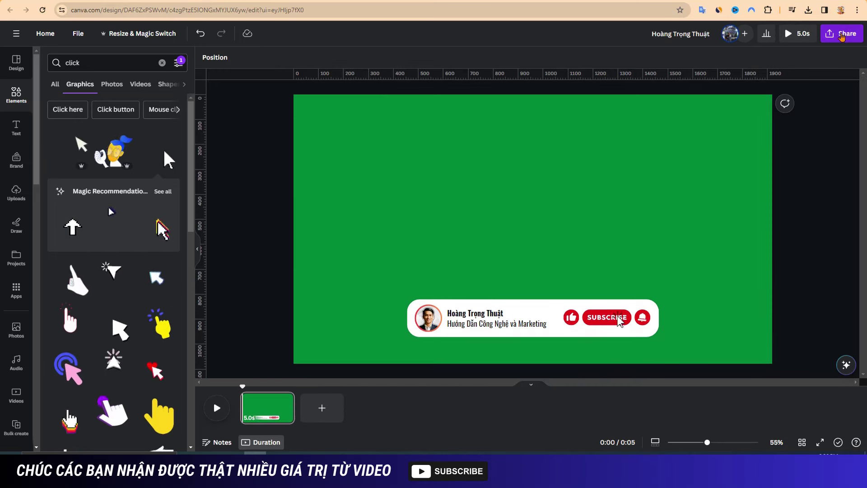
Download the design as an MP4 Video at the highest quality setting.
click(841, 34)
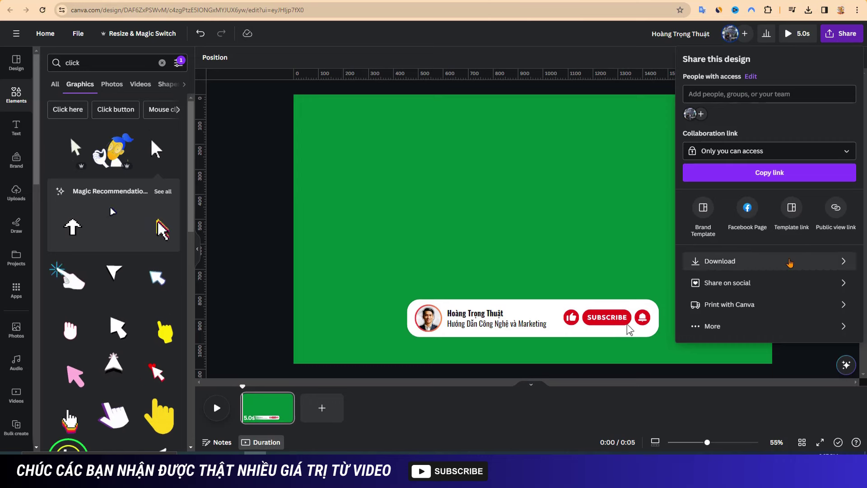
click(790, 263)
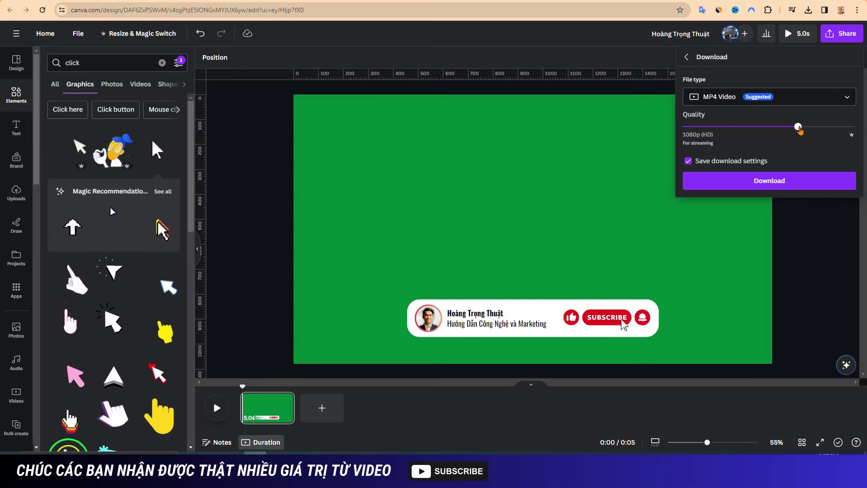
drag(798, 128, 852, 128)
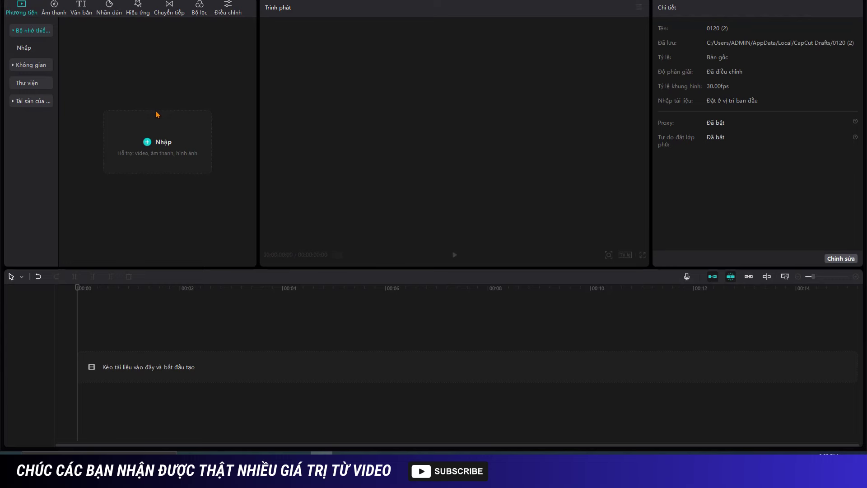
Switch to CapCut, import the downloaded banner MP4 onto the start of the timeline and preview it up to the cursor's appearance.
click(156, 149)
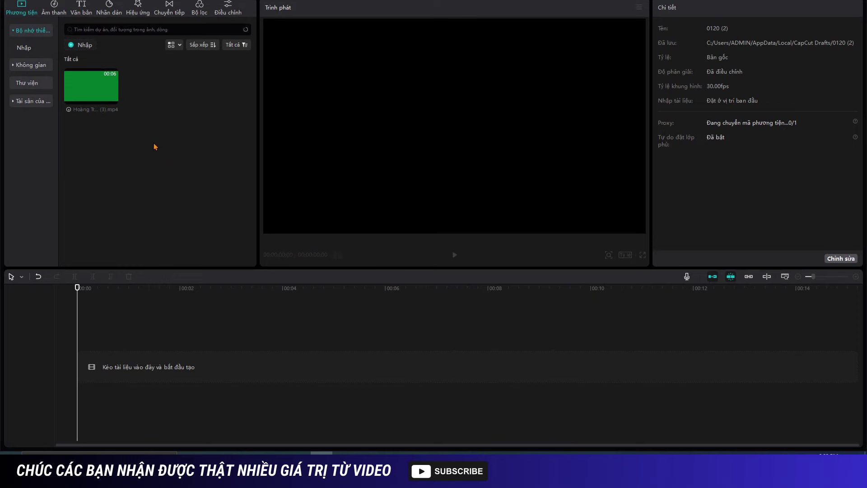
drag(95, 92, 104, 361)
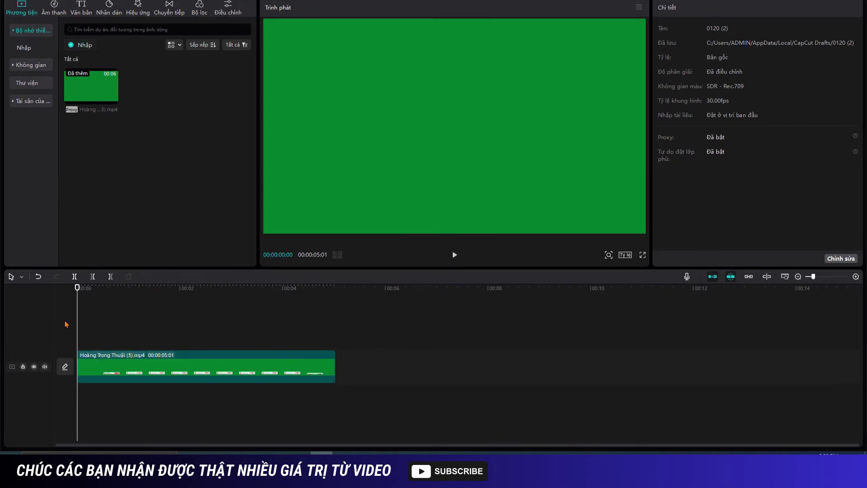
key(space)
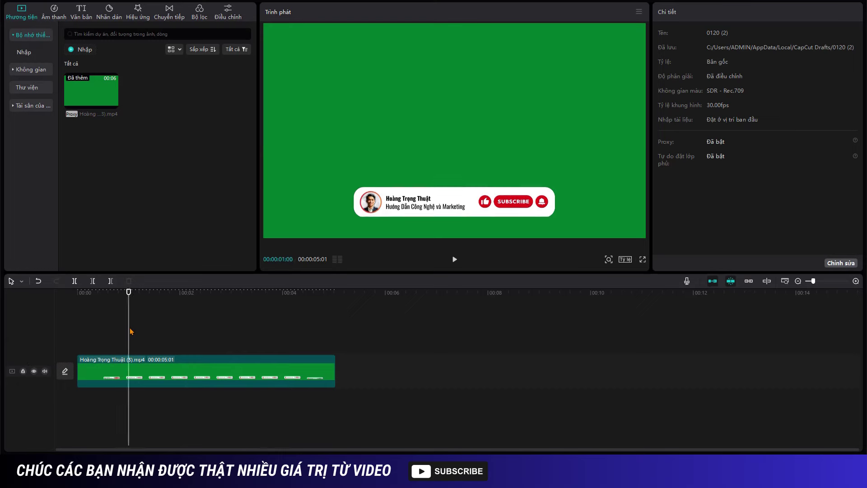
click(113, 343)
drag(126, 344, 159, 360)
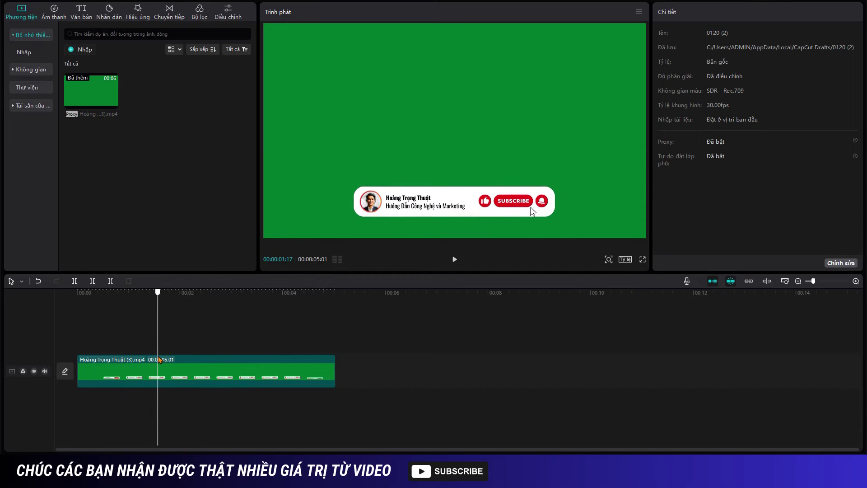
Find the "Woosh with echo" sound effect in the transition category, preview it and place it at the start of the timeline below the video.
click(54, 17)
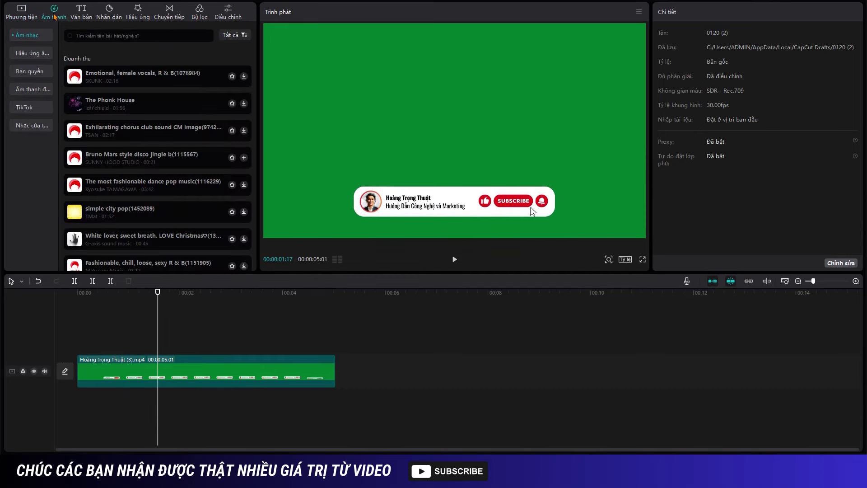
click(33, 54)
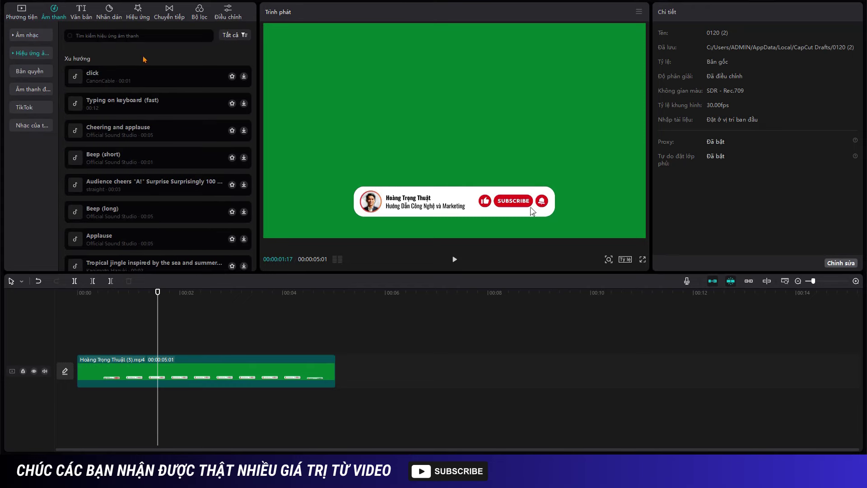
click(14, 54)
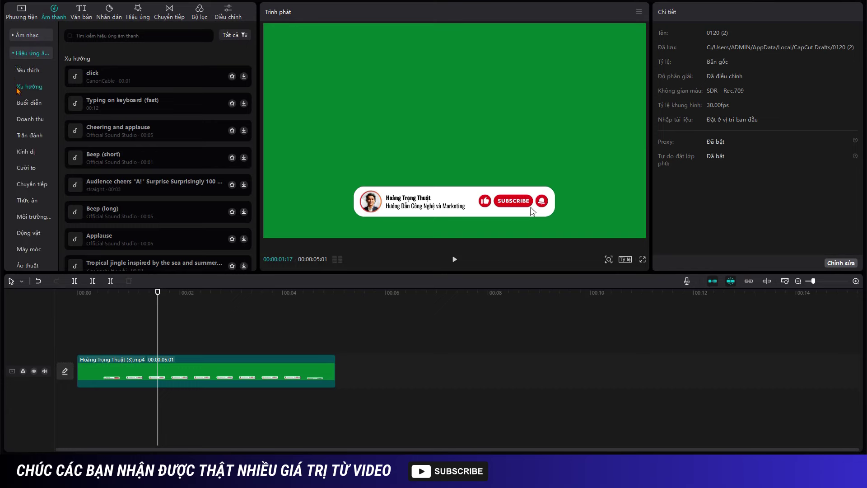
click(34, 185)
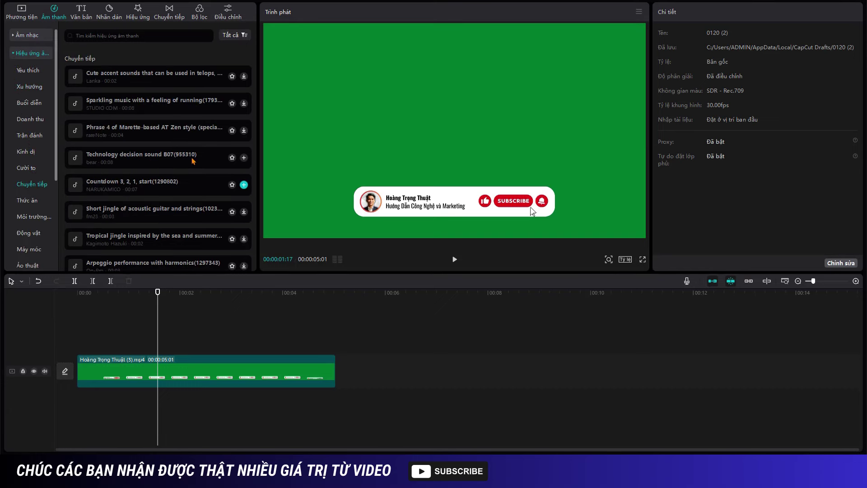
scroll(167, 159, down, 15)
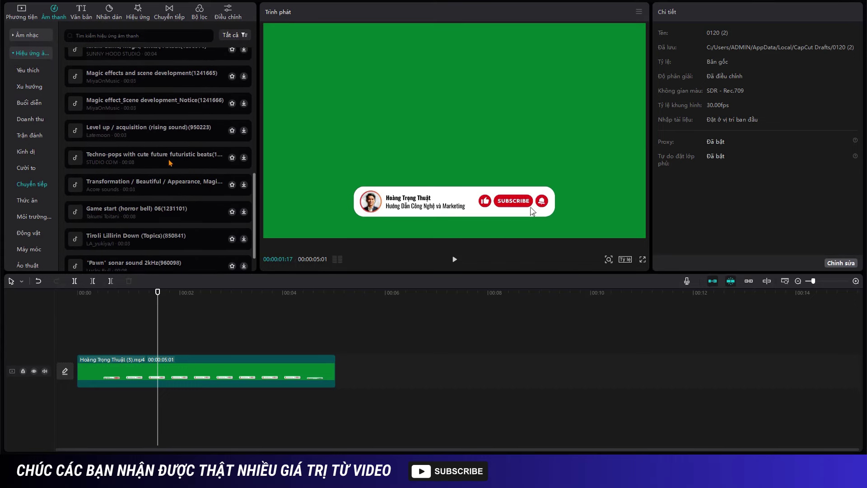
click(111, 127)
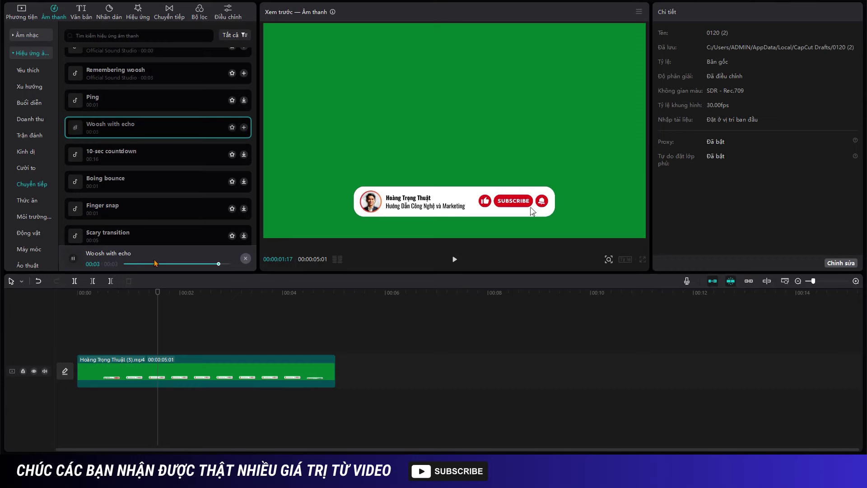
drag(159, 292, 77, 299)
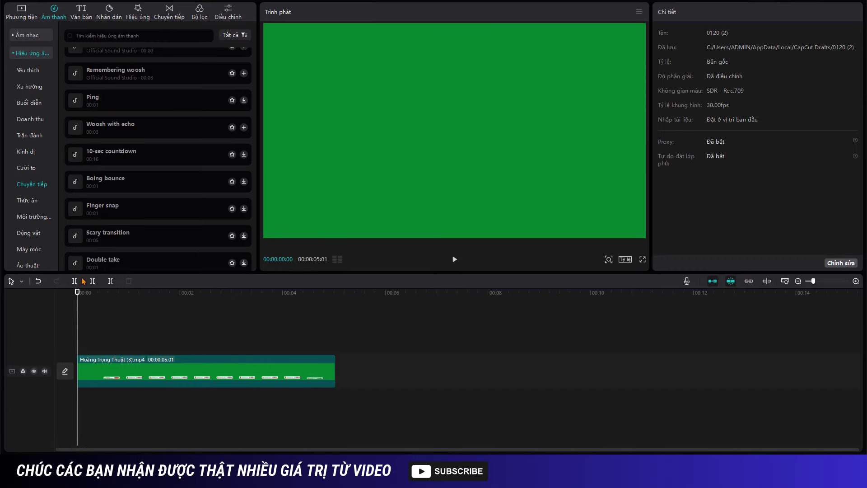
drag(96, 131, 81, 403)
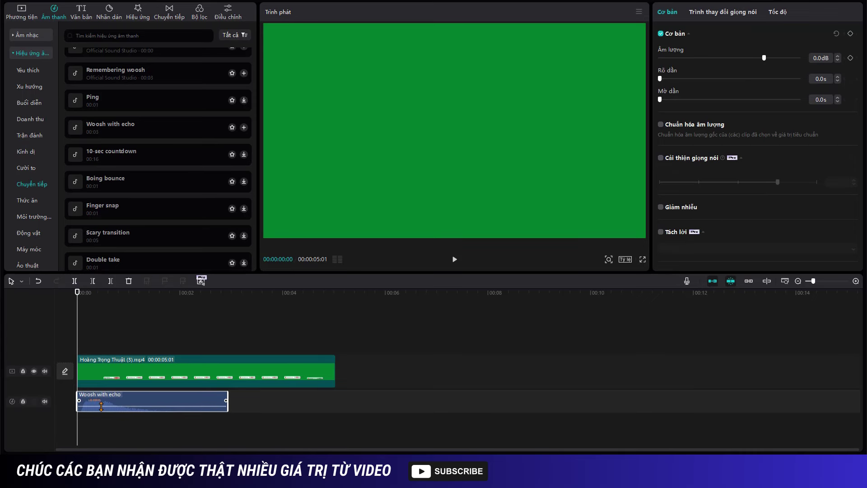
Lower the volume of the "Woosh with echo" sound to -7.6 dB and play it with the banner's entrance.
drag(101, 406, 101, 409)
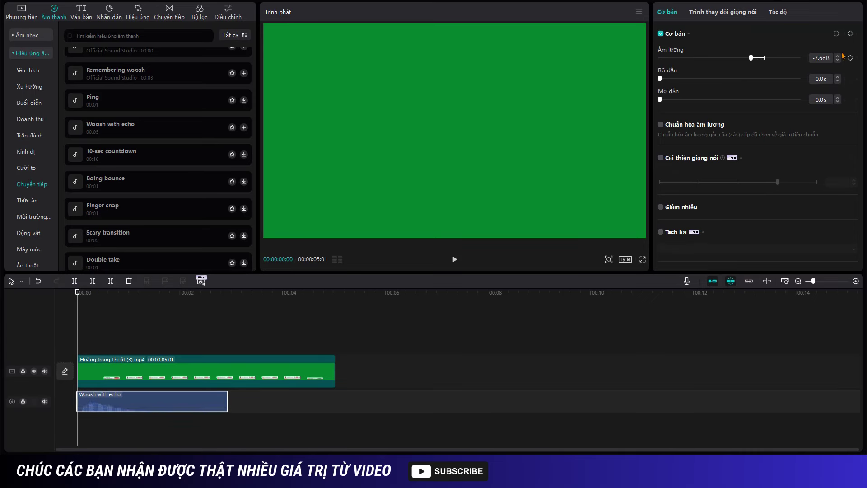
click(231, 342)
key(space)
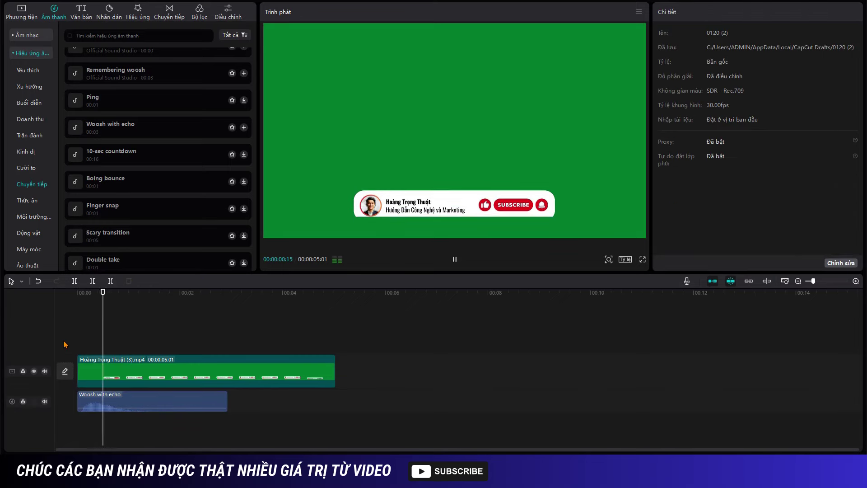
key(space)
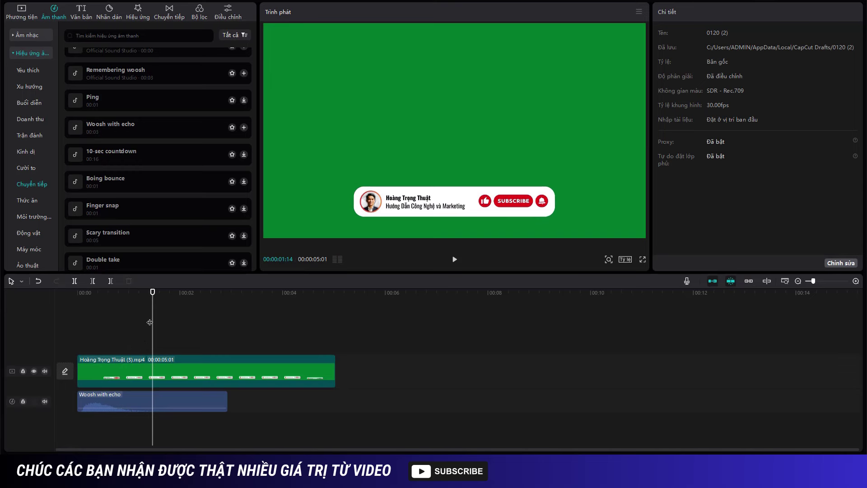
Search the sound effects for "click" and place Click_Mouse_Click_02(864360) at 00:00:02:01, where the cursor clicks SUBSCRIBE.
drag(153, 295, 181, 296)
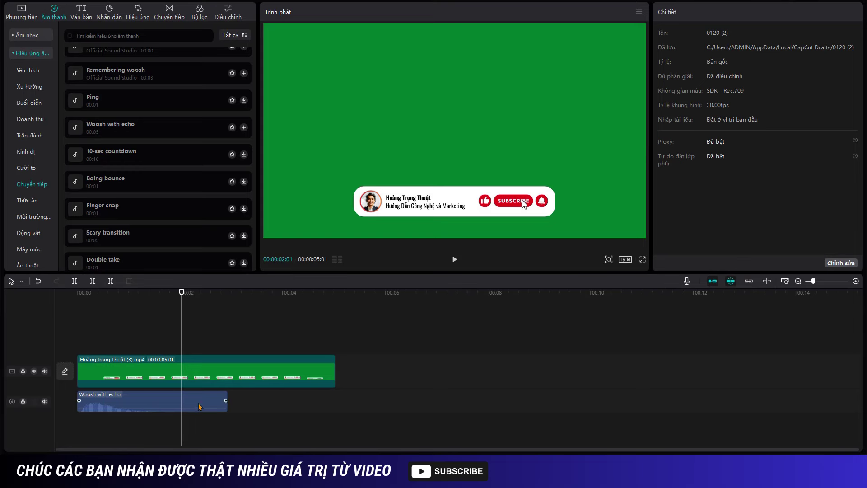
click(32, 56)
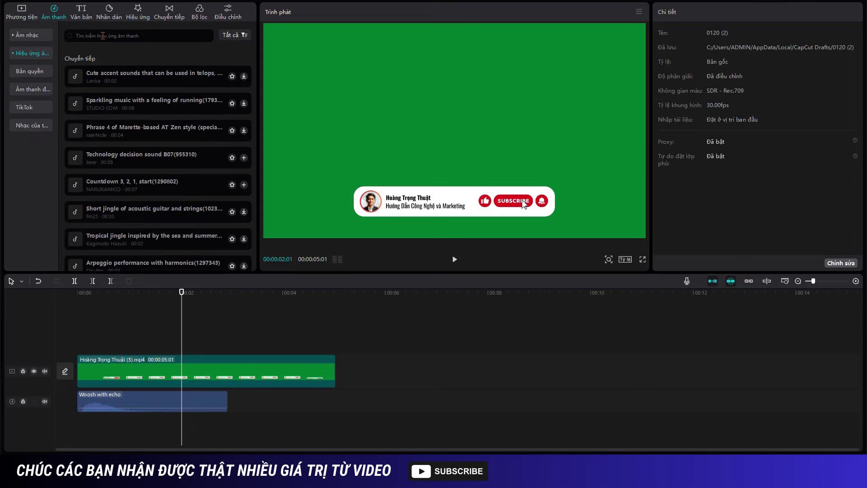
text(click)
key(Return)
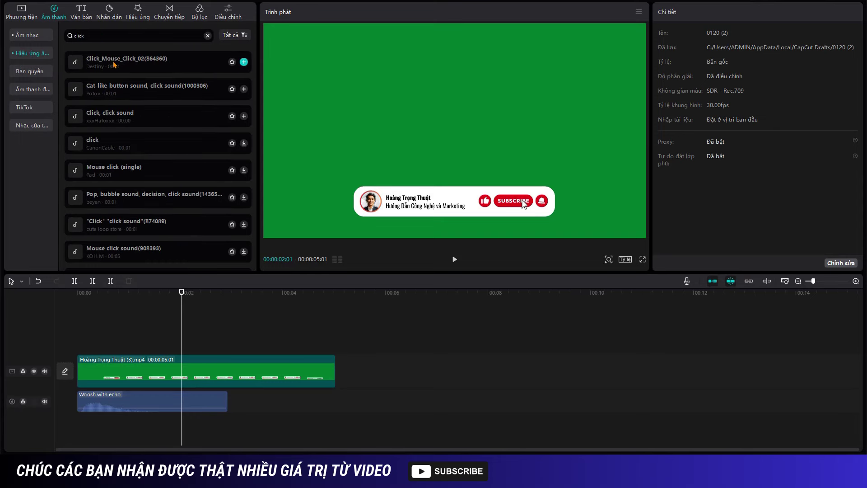
click(114, 65)
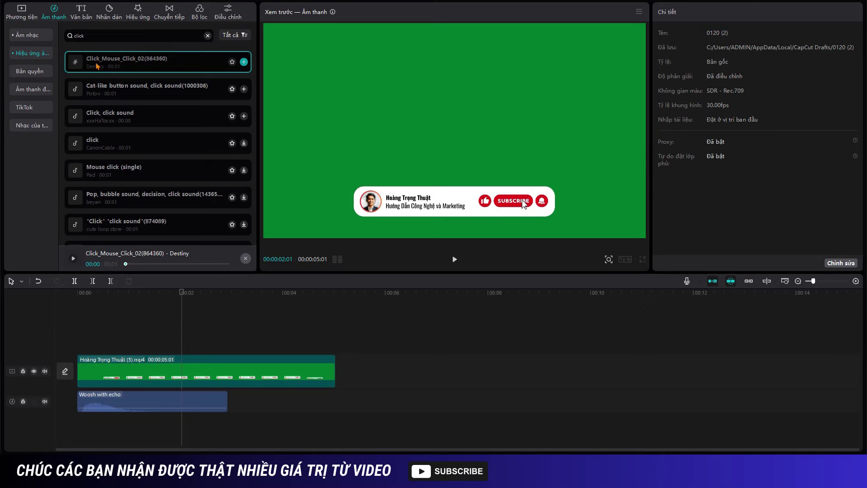
drag(96, 66, 185, 428)
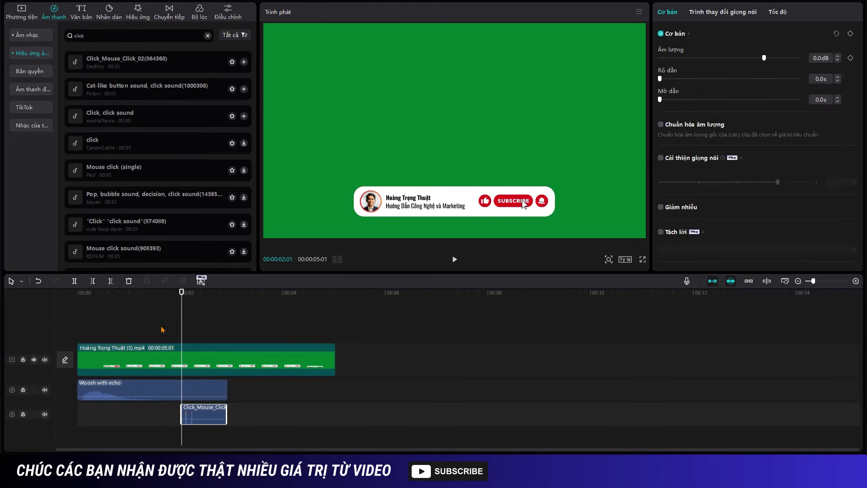
Search the sound effects for "ding", preview Bell ding and Ding, and place Bell ding at 00:00:03:13 on the mouse-click sound's track.
key(space)
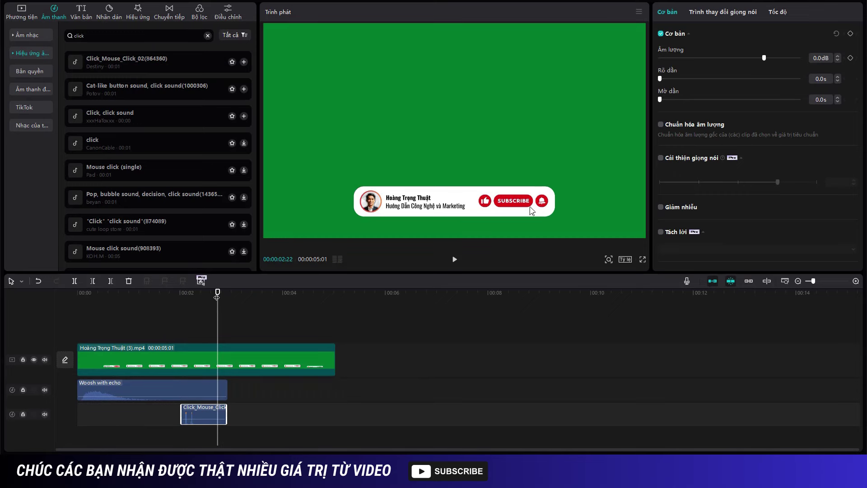
drag(217, 294, 254, 292)
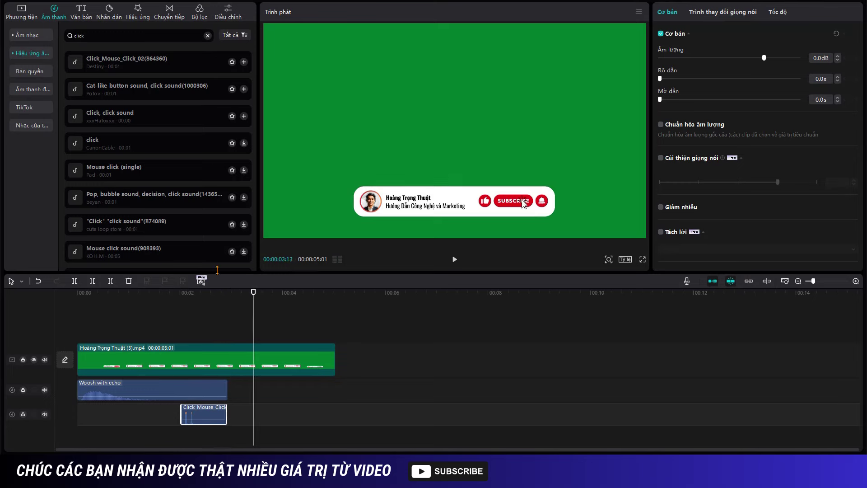
drag(115, 36, 63, 41)
text(đ)
key(Return)
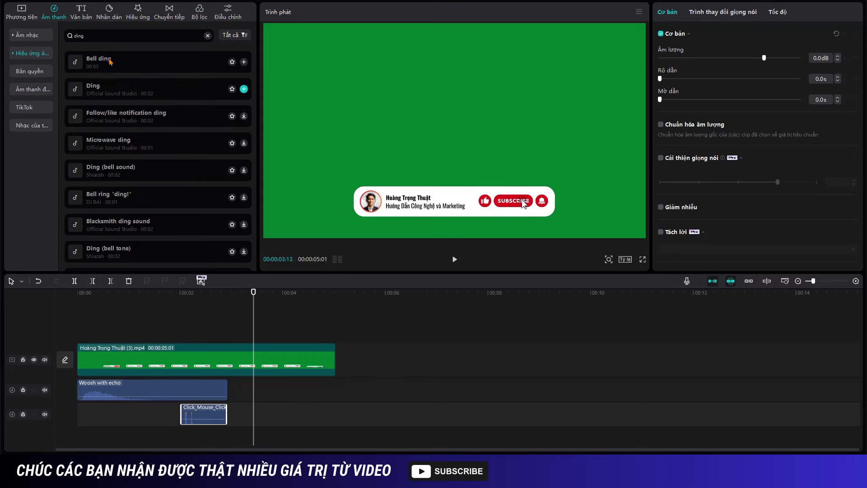
click(106, 63)
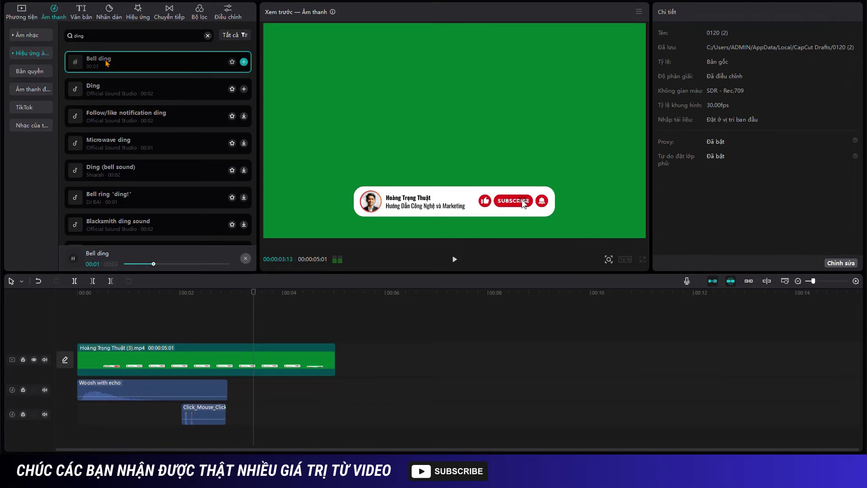
click(106, 96)
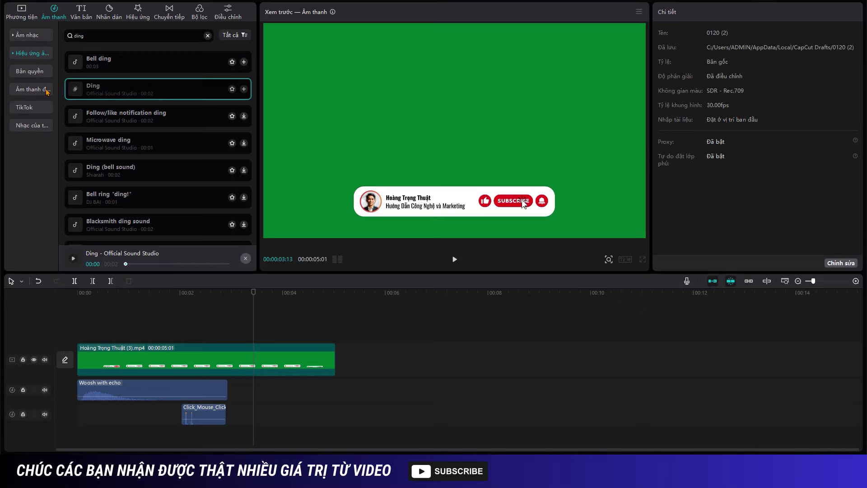
drag(121, 73, 283, 416)
Play the banner from the start to check the woosh, click and bell sounds against the animation.
click(212, 316)
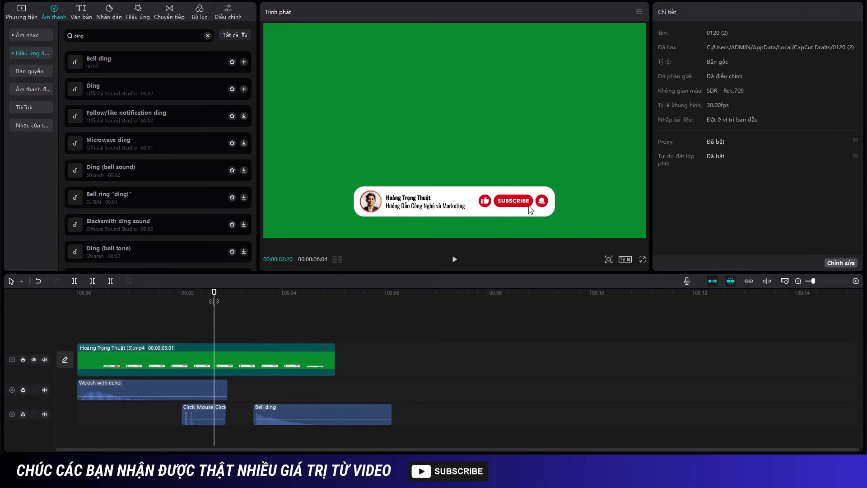
click(72, 316)
key(space)
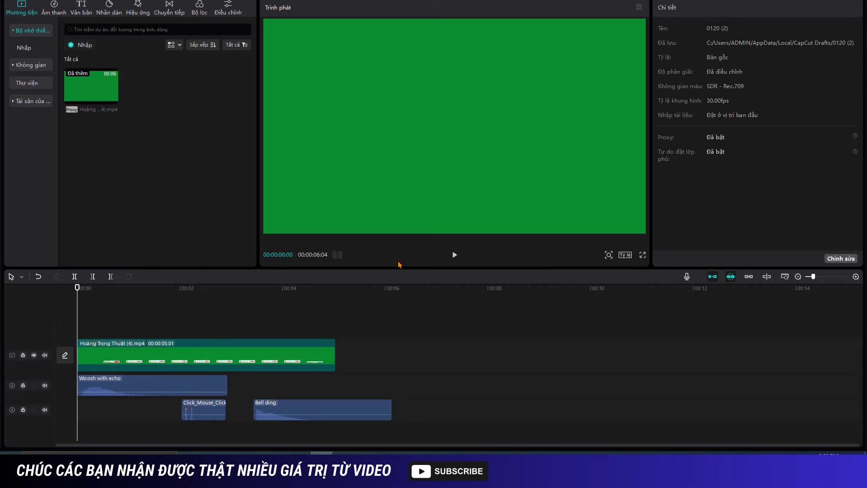
click(455, 255)
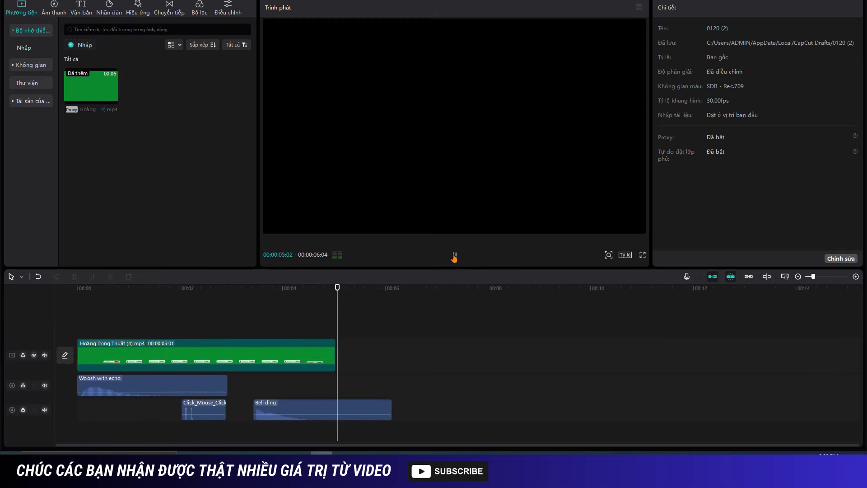
key(space)
Trim the end of the Bell ding sound to the banner video's end at 00:00:05:01 and scrub through the result.
click(331, 330)
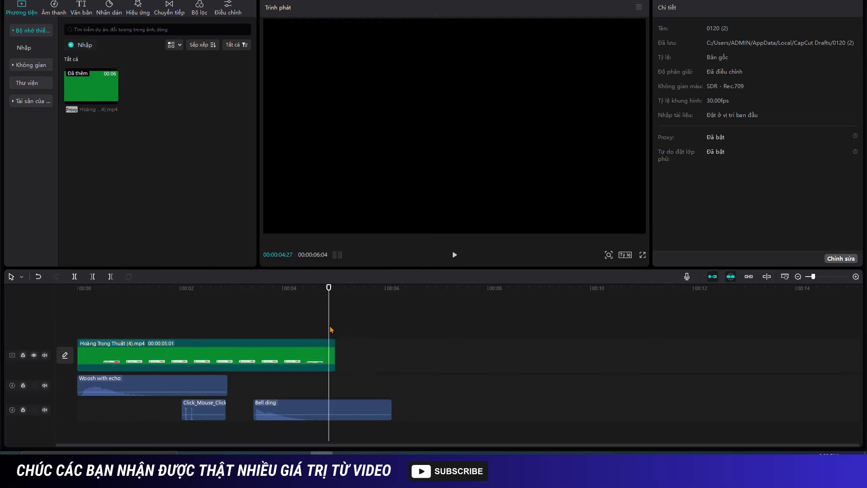
click(335, 330)
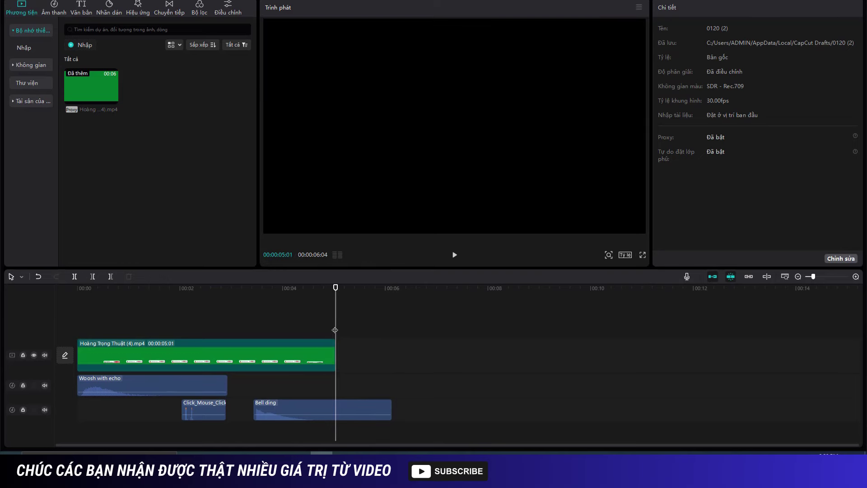
click(348, 414)
drag(391, 403, 335, 403)
click(296, 307)
click(77, 306)
click(151, 308)
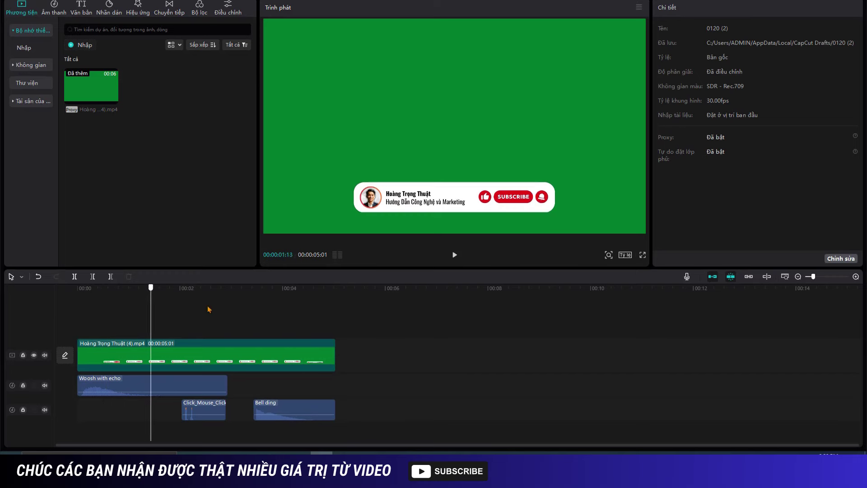
click(275, 310)
click(294, 310)
click(103, 309)
click(236, 310)
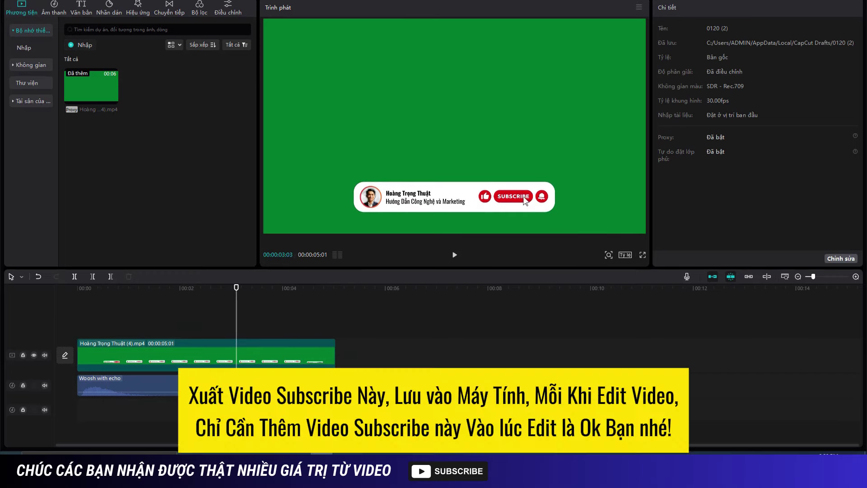
Export the banner video as an MP4 titled SubscribeVideoYT and dismiss the sharing options.
key(ctrl+e)
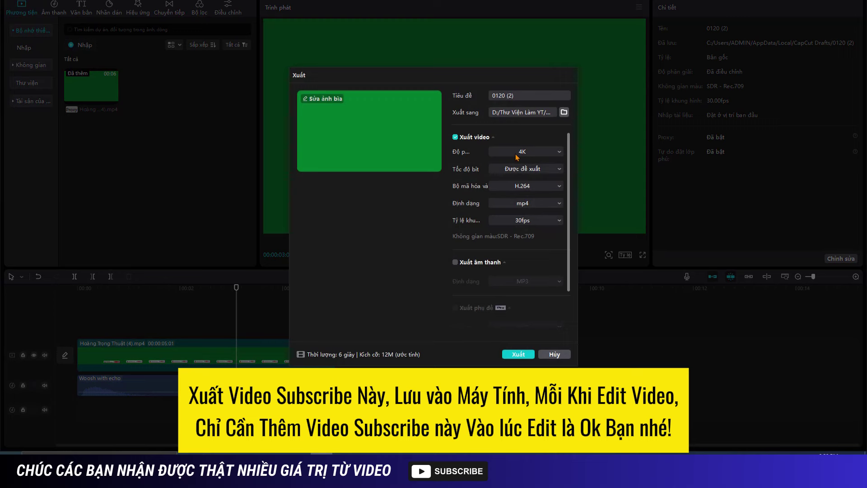
drag(513, 95, 458, 97)
text(SubscribeVideoYT)
click(518, 354)
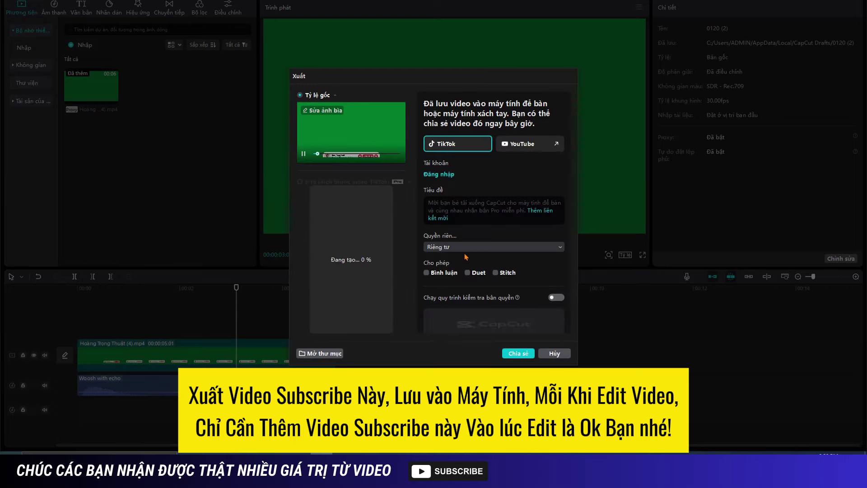
key(Escape)
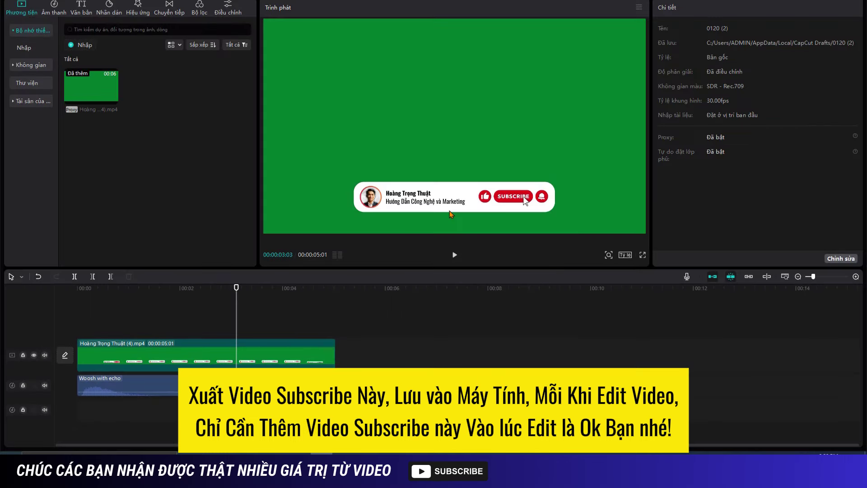
Place nhanbannhieudoituong.mp4 at the start of the main track and move the green-screen banner clip onto a track above it, also at the start.
drag(175, 316, 66, 318)
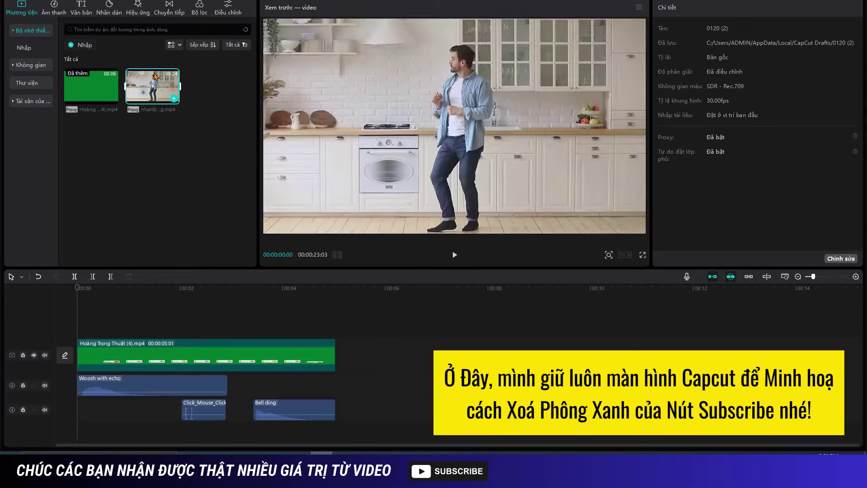
drag(152, 86, 73, 367)
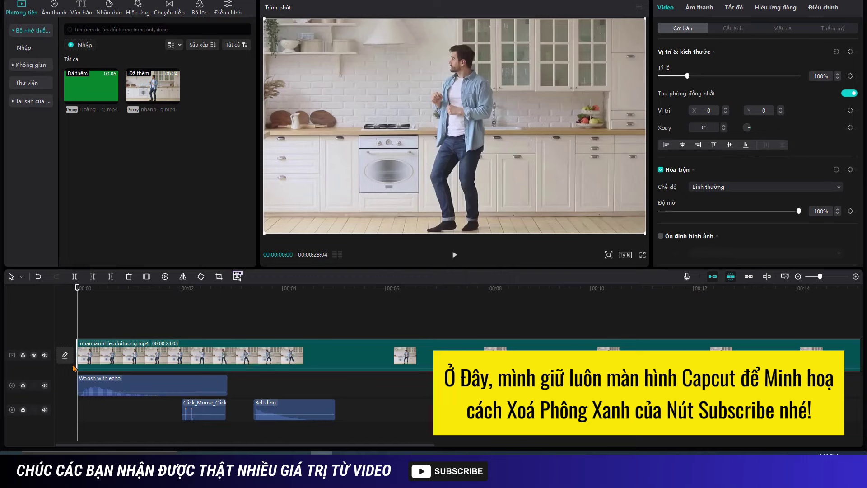
scroll(75, 368, down, 3)
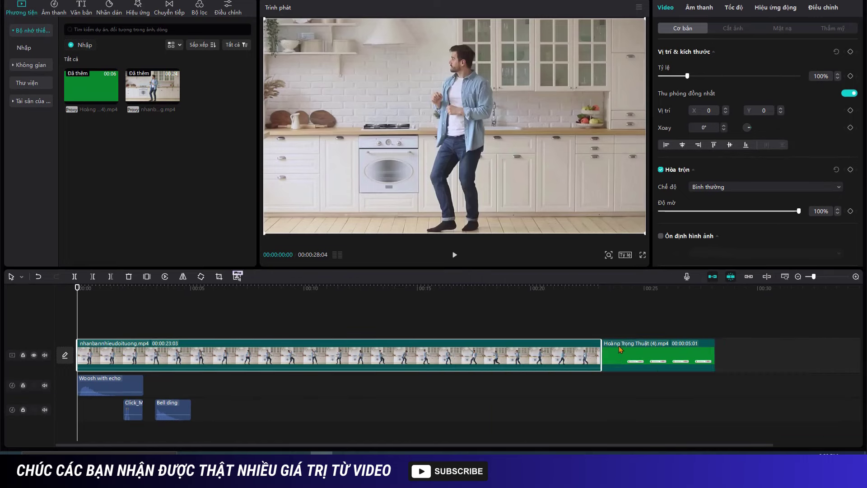
drag(620, 349, 156, 334)
click(154, 334)
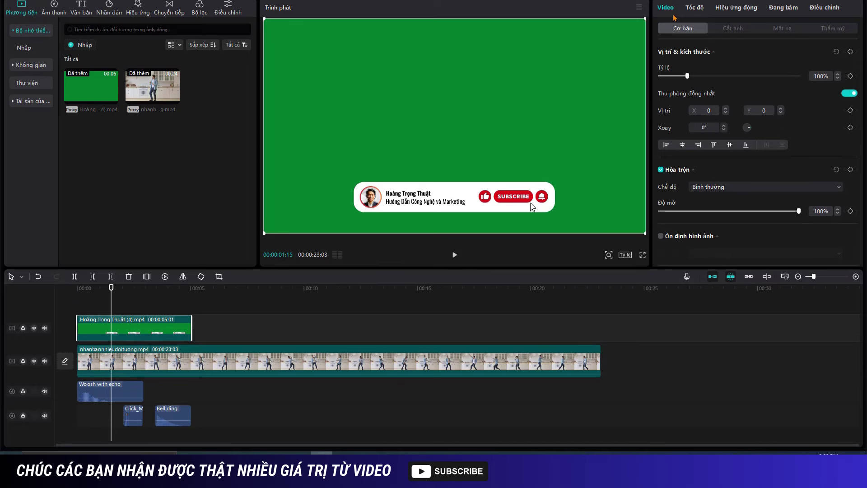
Remove the banner clip's green background with chroma key, sampling the green color and setting the strength to 10.
click(731, 29)
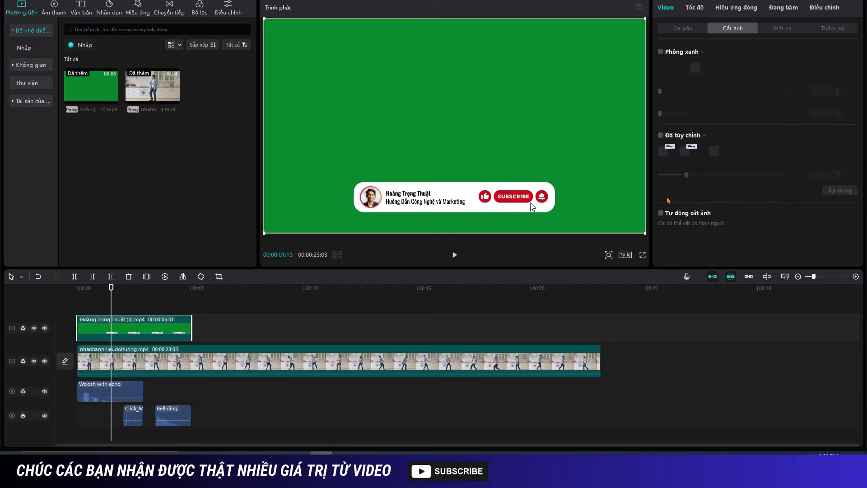
click(661, 52)
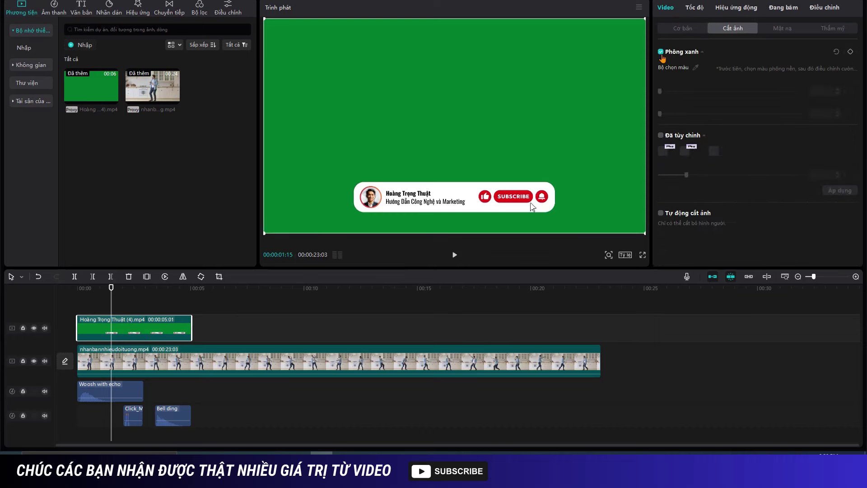
click(695, 68)
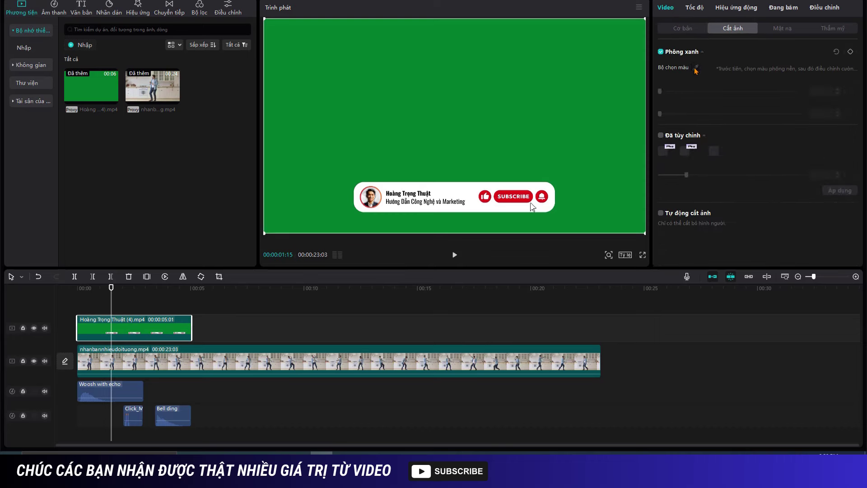
click(554, 126)
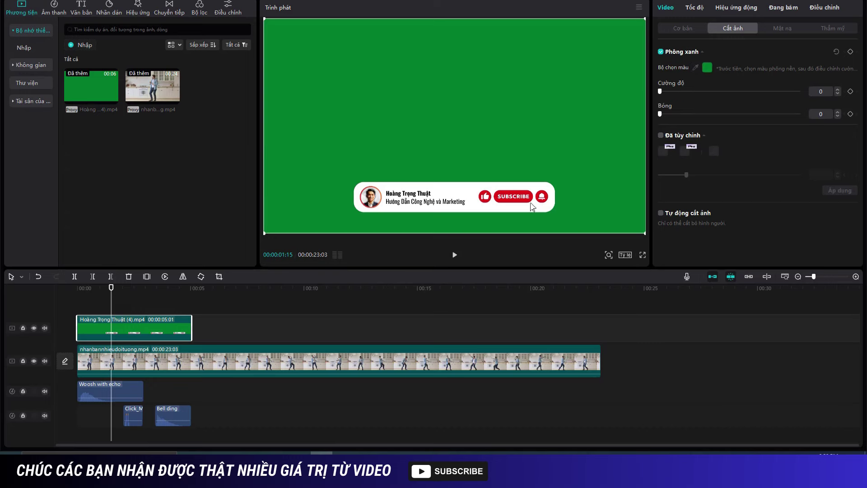
click(838, 90)
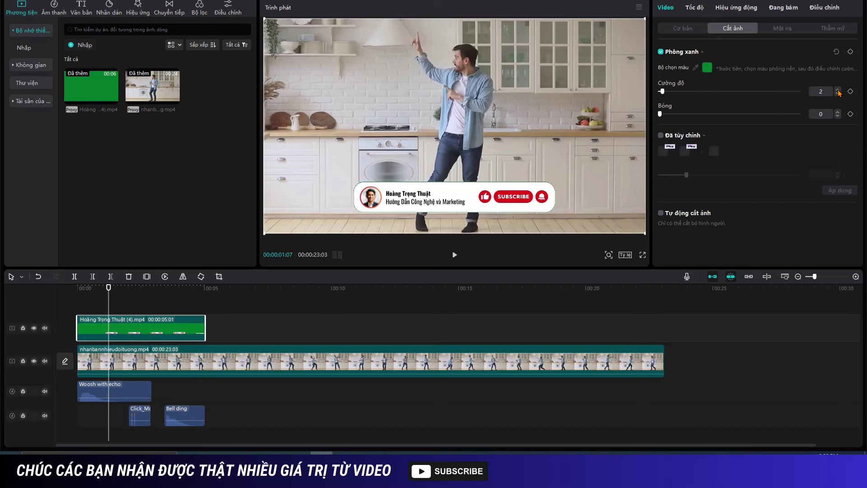
drag(838, 92, 838, 96)
Play the keyed banner over the kitchen video from the start, in the normal preview and in full screen.
drag(109, 289, 77, 290)
key(space)
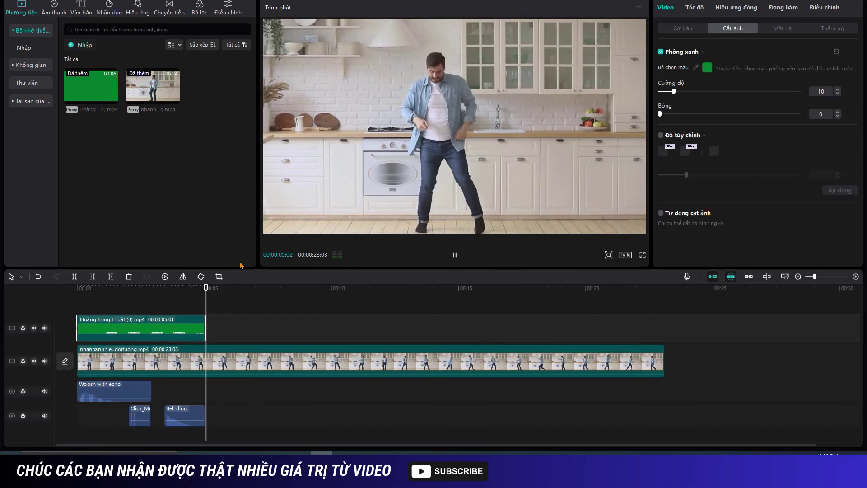
drag(206, 292, 78, 293)
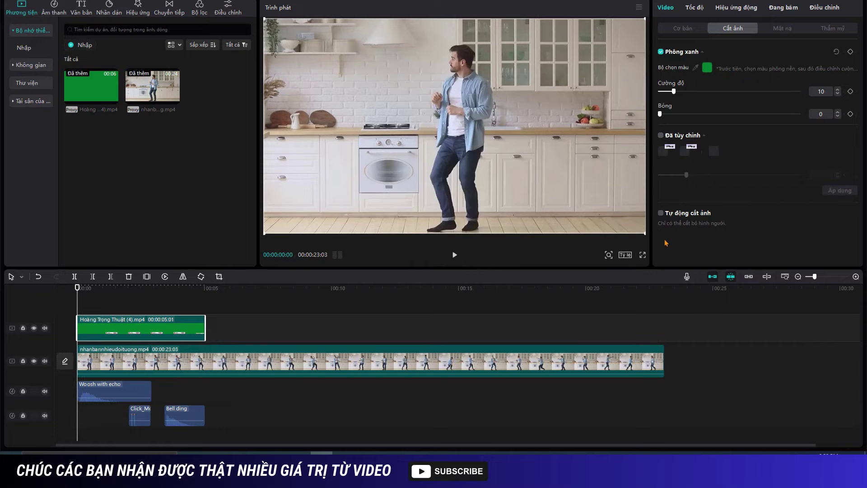
click(642, 255)
key(space)
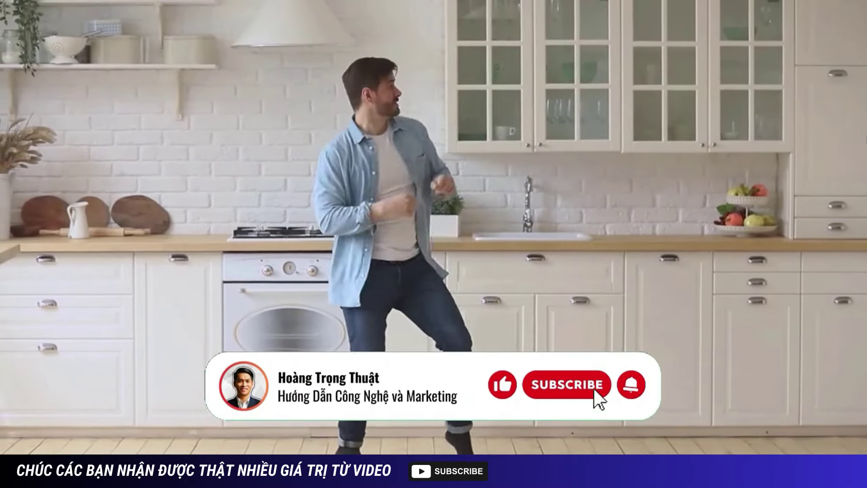
key(space)
key(Escape)
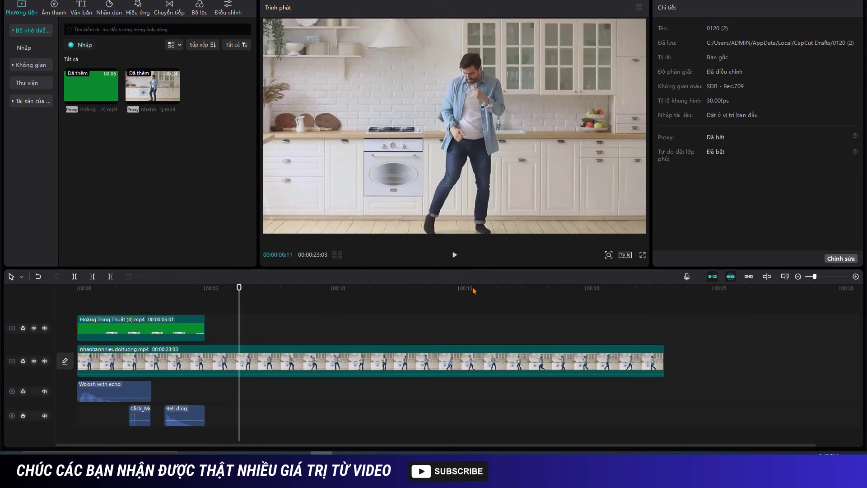